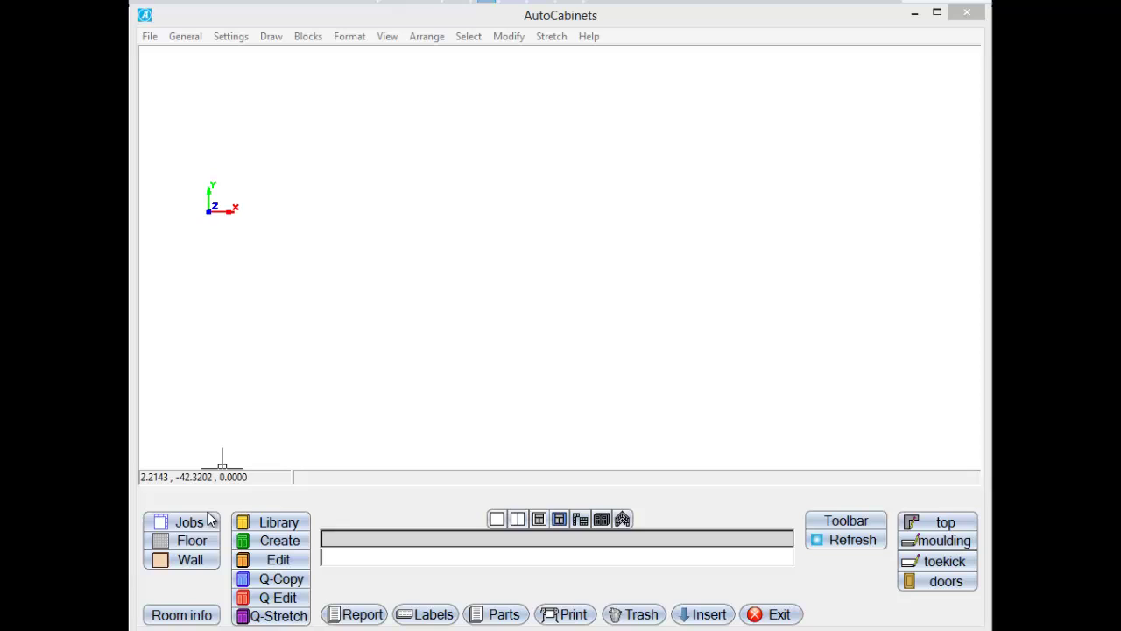
Step: Draw WALL-1 at 118.750 inches long, picking its start point and thickness side
{"action": "left_click", "coordinate": [192, 559]}
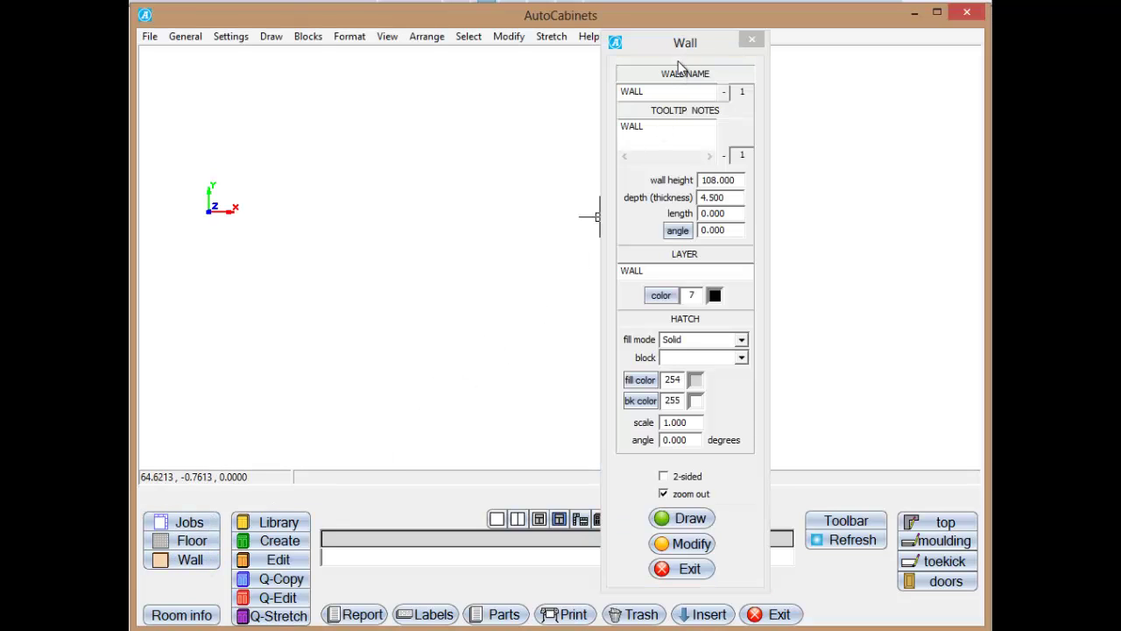
{"action": "left_click_drag", "start_coordinate": [685, 46], "coordinate": [738, 36]}
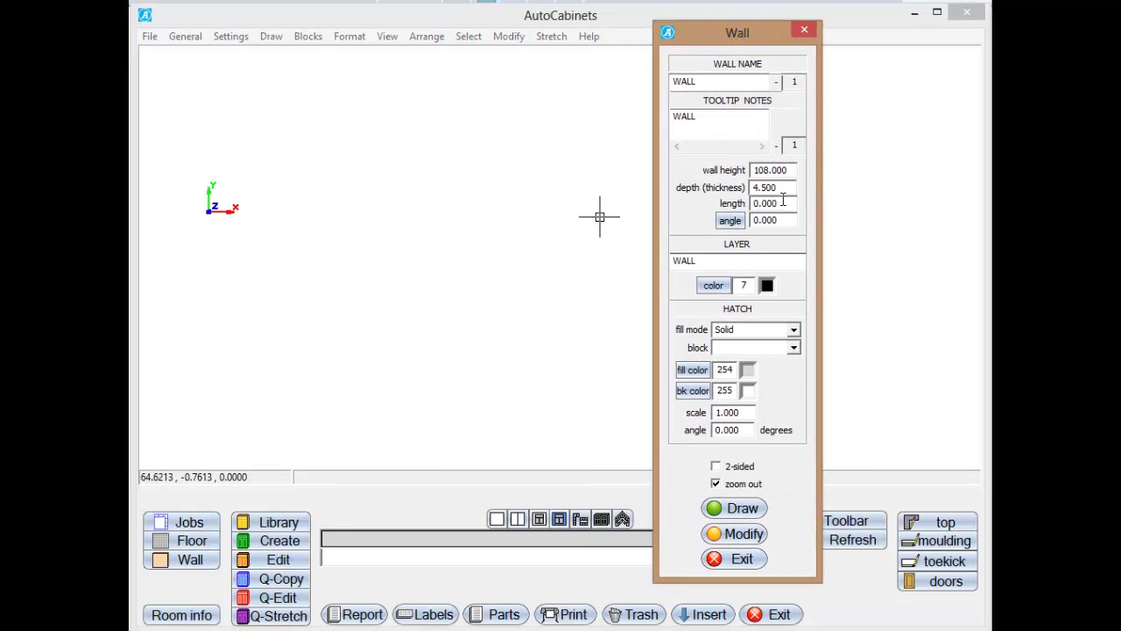
{"action": "left_click_drag", "start_coordinate": [783, 200], "coordinate": [745, 203]}
{"action": "type", "text": "118.750"}
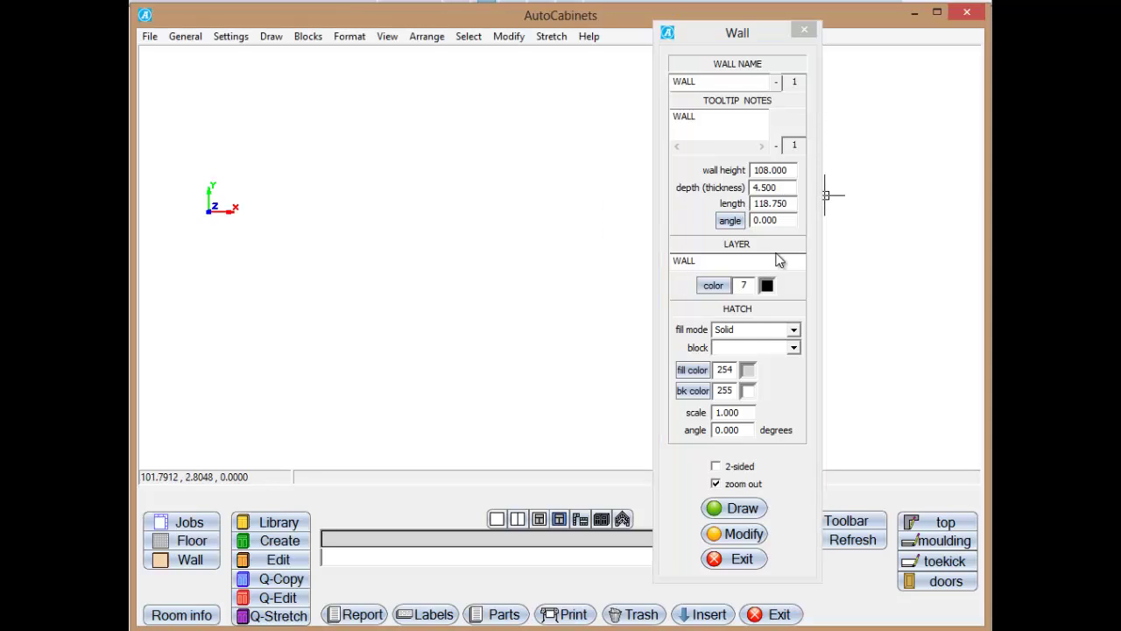
{"action": "left_click", "coordinate": [728, 507]}
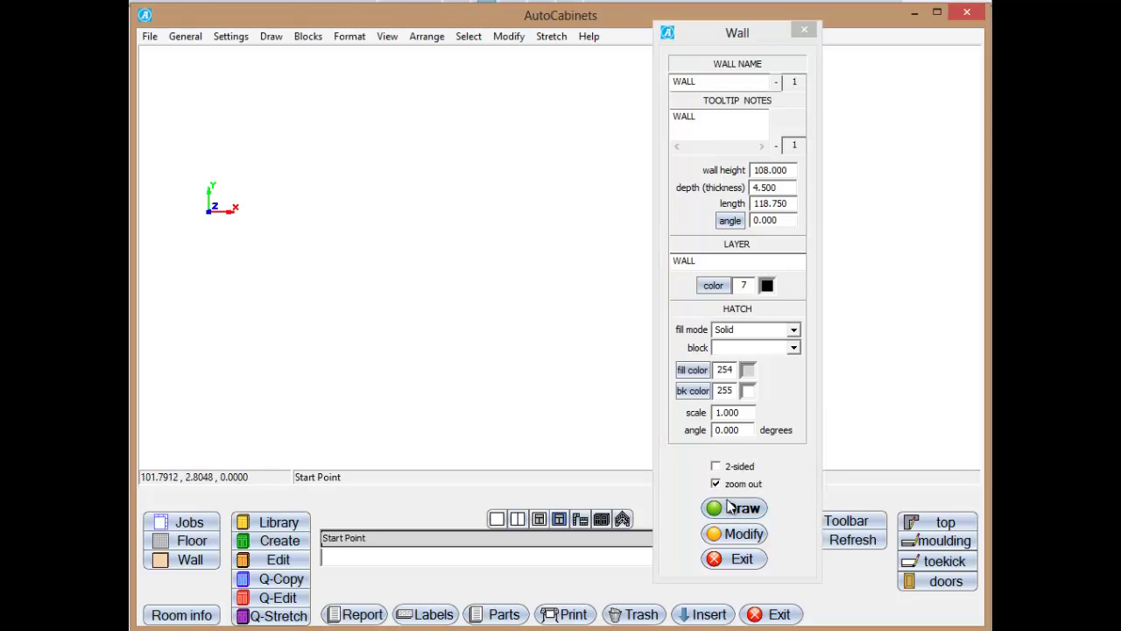
{"action": "left_click", "coordinate": [350, 270]}
{"action": "left_click", "coordinate": [380, 205]}
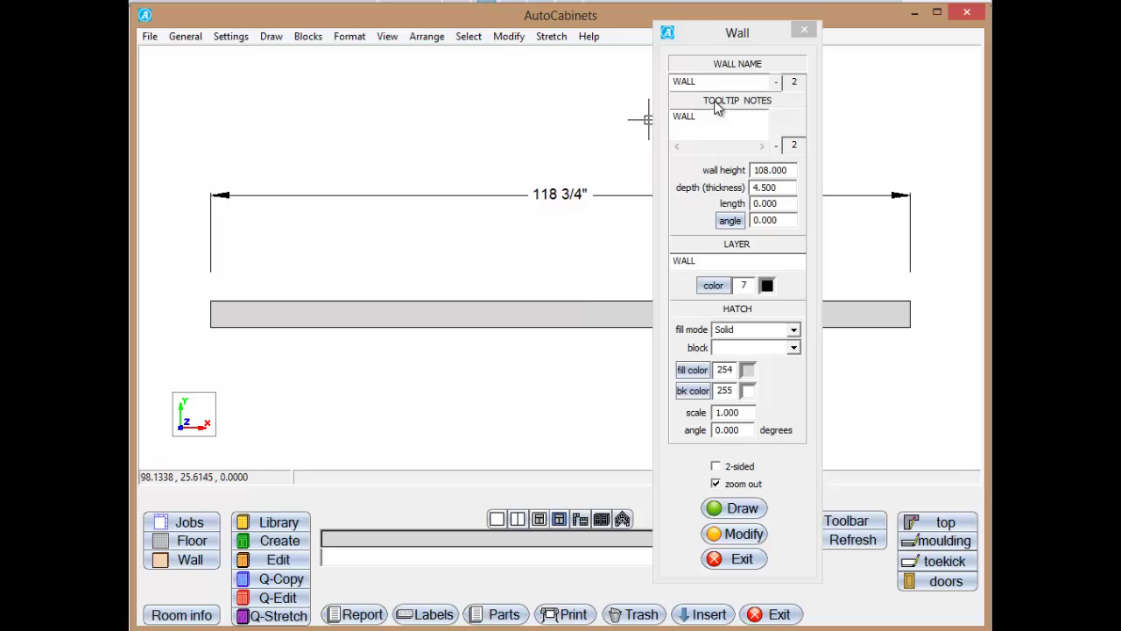
{"action": "left_click", "coordinate": [804, 34]}
{"action": "middle_click_drag", "start_coordinate": [687, 319], "coordinate": [698, 267]}
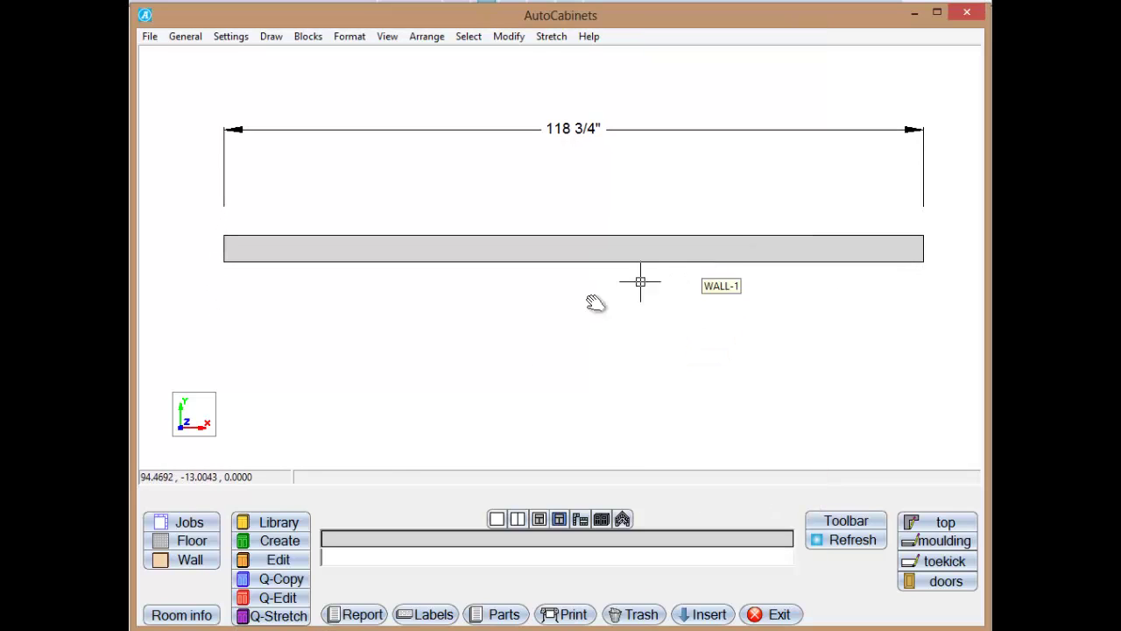
Step: Insert the Commercial Tall Locker cabinet from the library in Zebrano Wave Red
{"action": "left_click", "coordinate": [289, 522]}
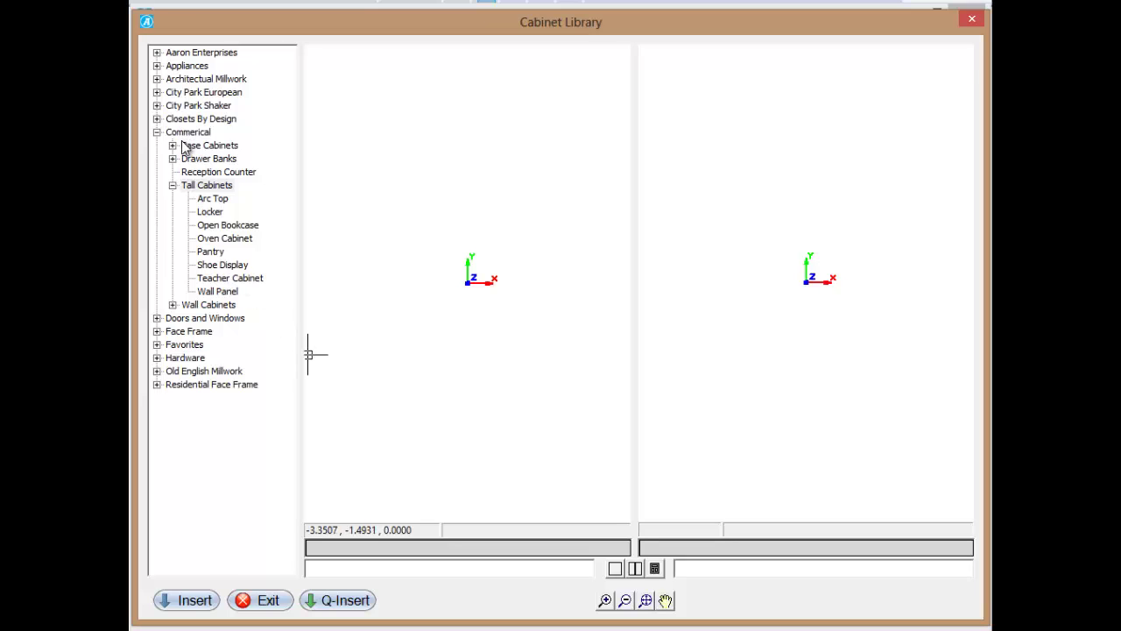
{"action": "left_click", "coordinate": [201, 213]}
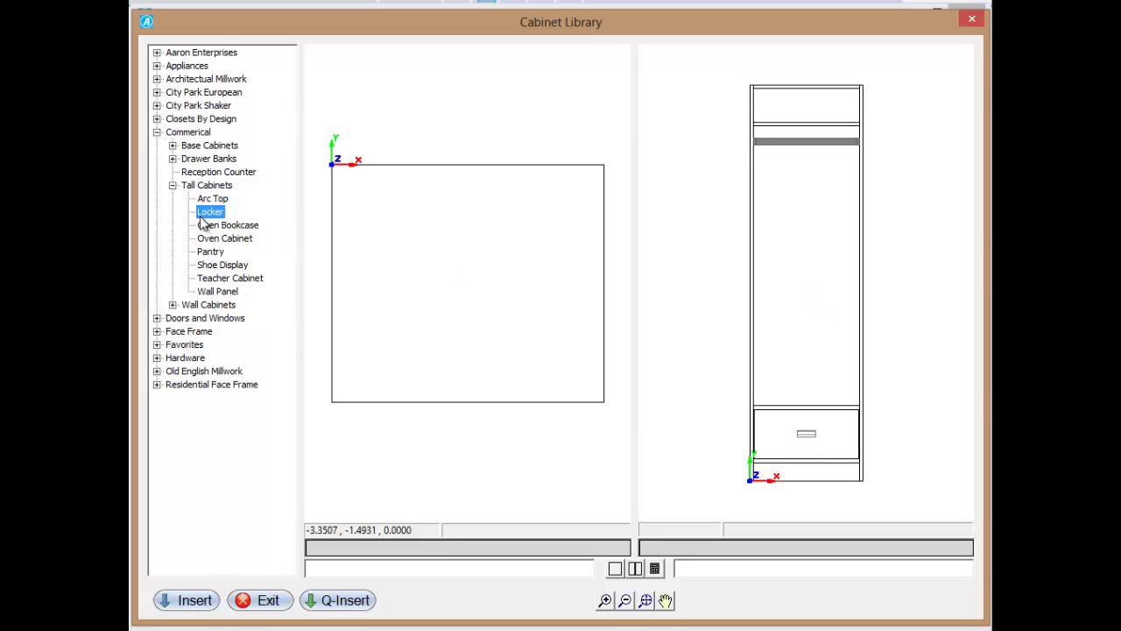
{"action": "left_click", "coordinate": [193, 600]}
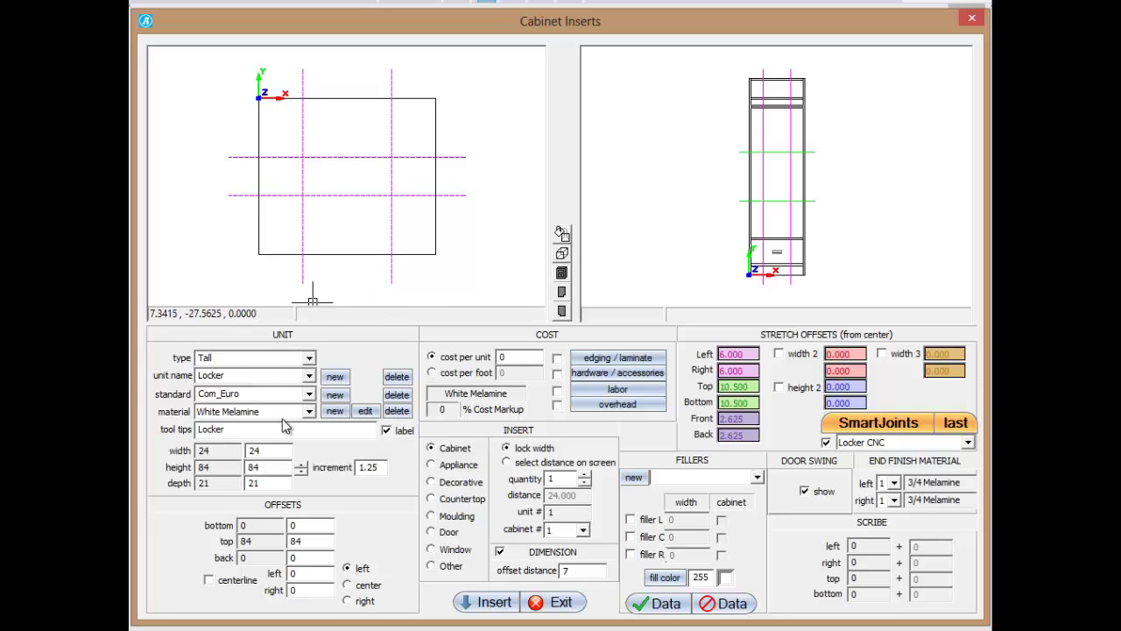
{"action": "left_click", "coordinate": [309, 412]}
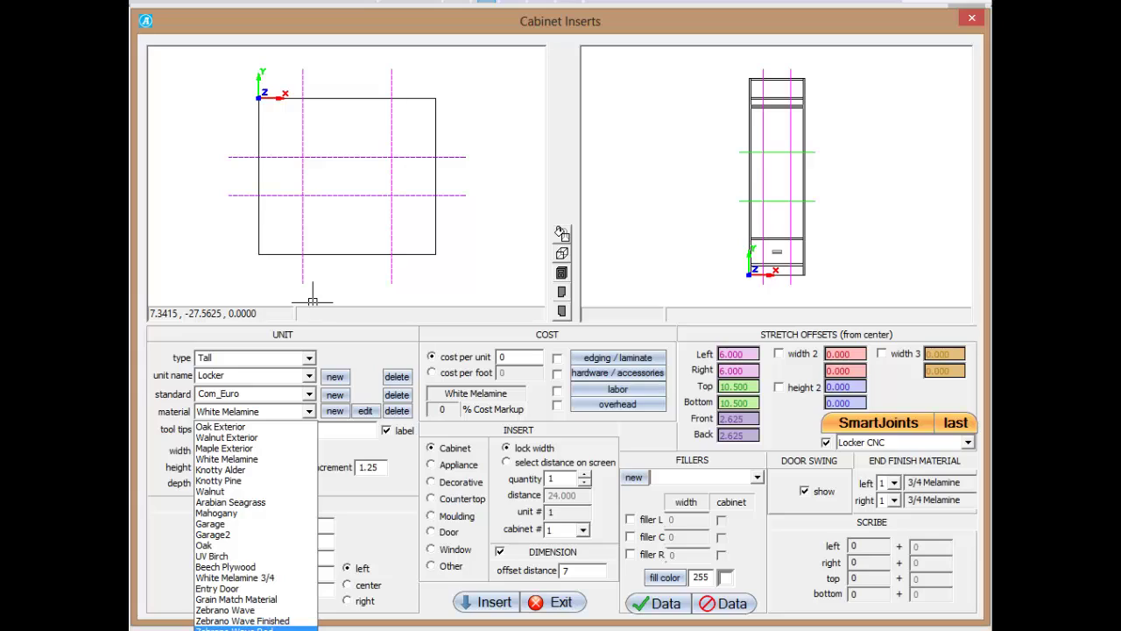
{"action": "left_click", "coordinate": [267, 627]}
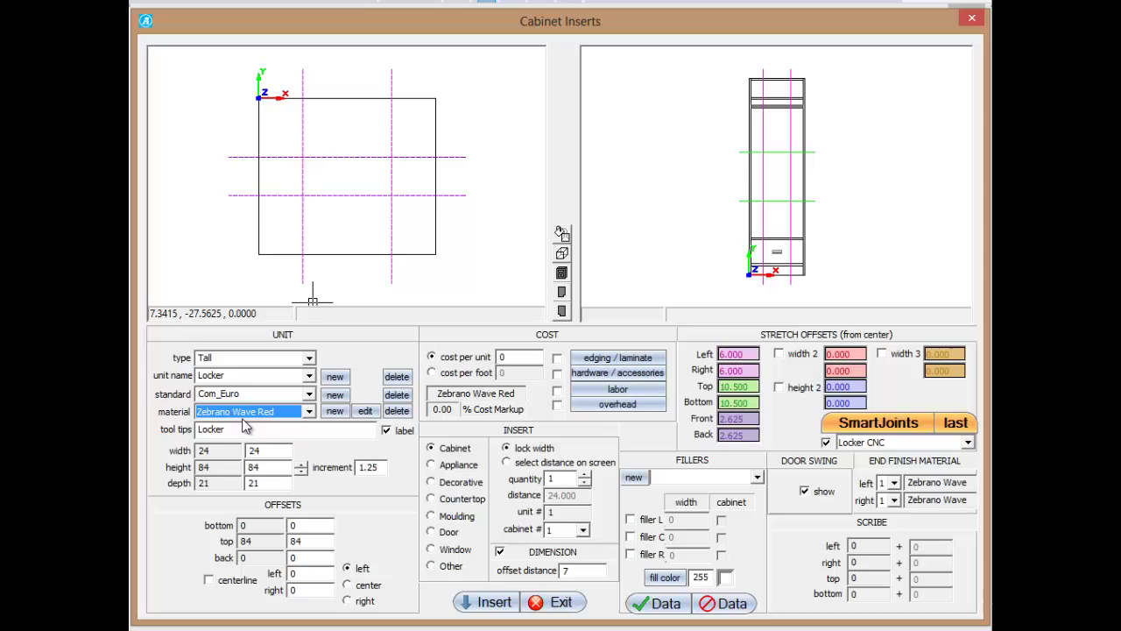
Step: Spread 4 lockers over an on-screen distance with 5-inch left and right offsets
{"action": "left_click", "coordinate": [506, 463]}
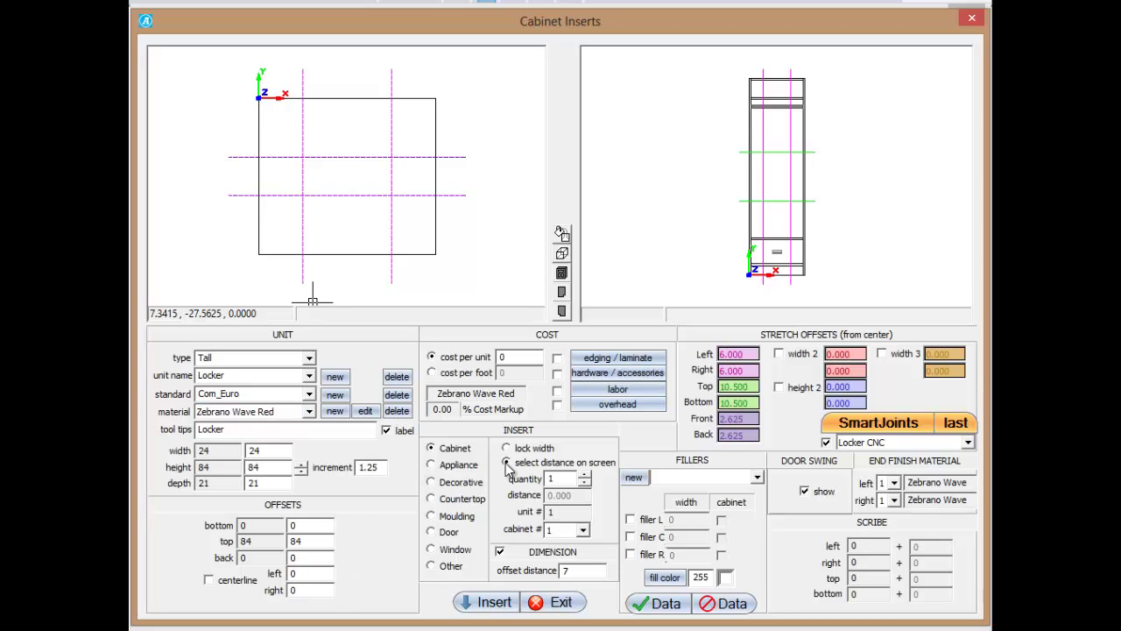
{"action": "left_click", "coordinate": [583, 476]}
{"action": "left_click_drag", "start_coordinate": [307, 574], "coordinate": [277, 578]}
{"action": "type", "text": "5"}
{"action": "left_click", "coordinate": [300, 591]}
{"action": "type", "text": "5"}
{"action": "left_click", "coordinate": [320, 574]}
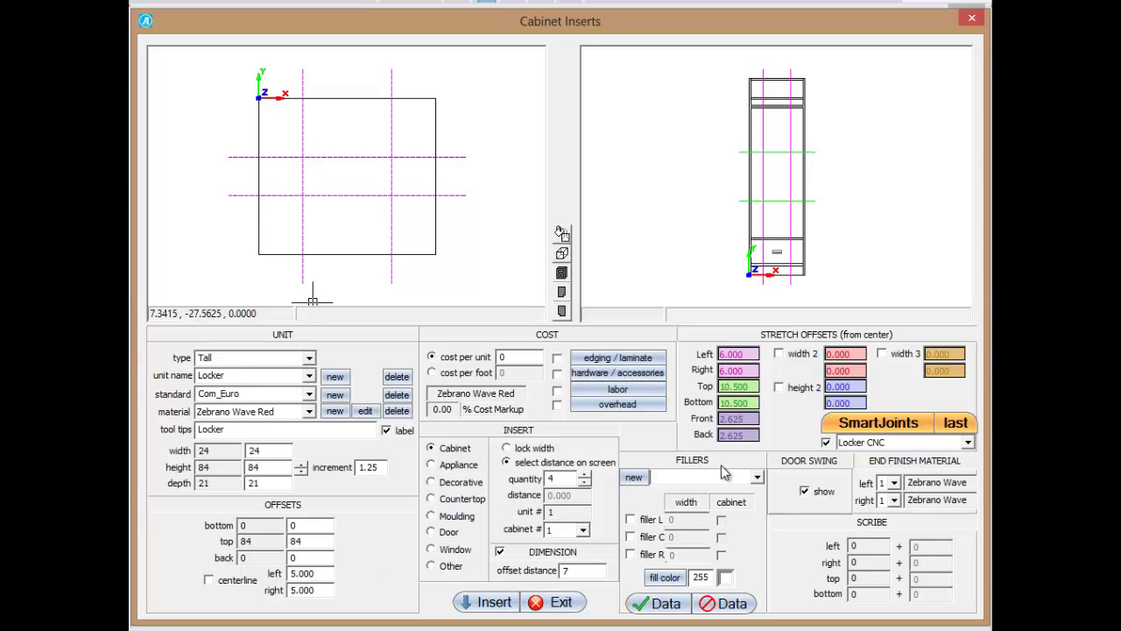
Step: Place the four lockers from the wall's lower-left corner to its right end
{"action": "left_click", "coordinate": [496, 603]}
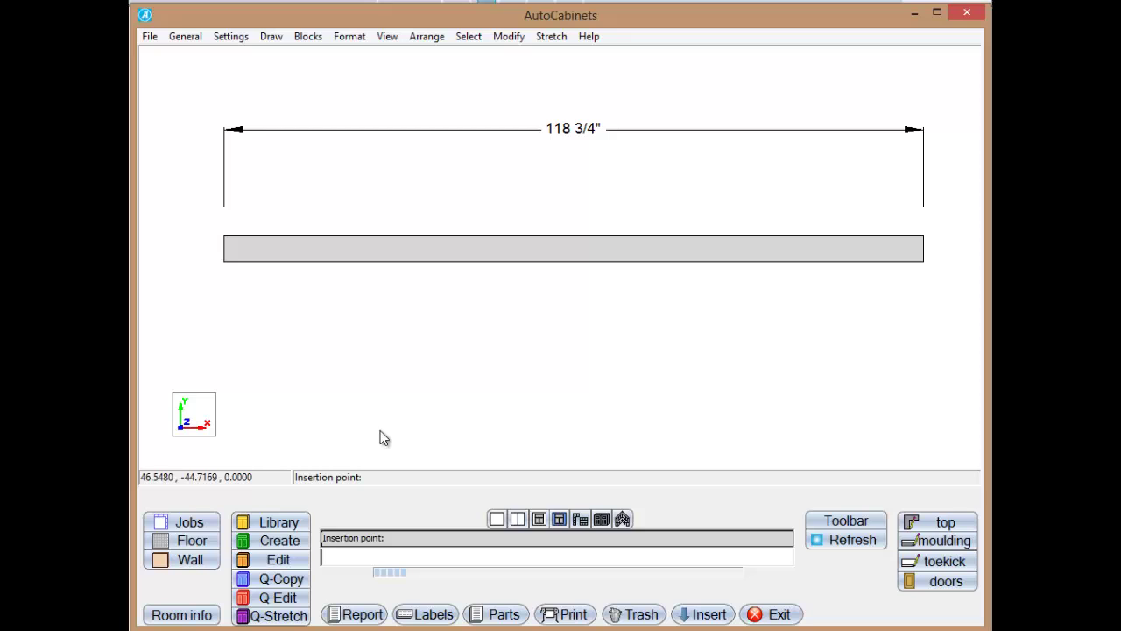
{"action": "left_click", "coordinate": [225, 263]}
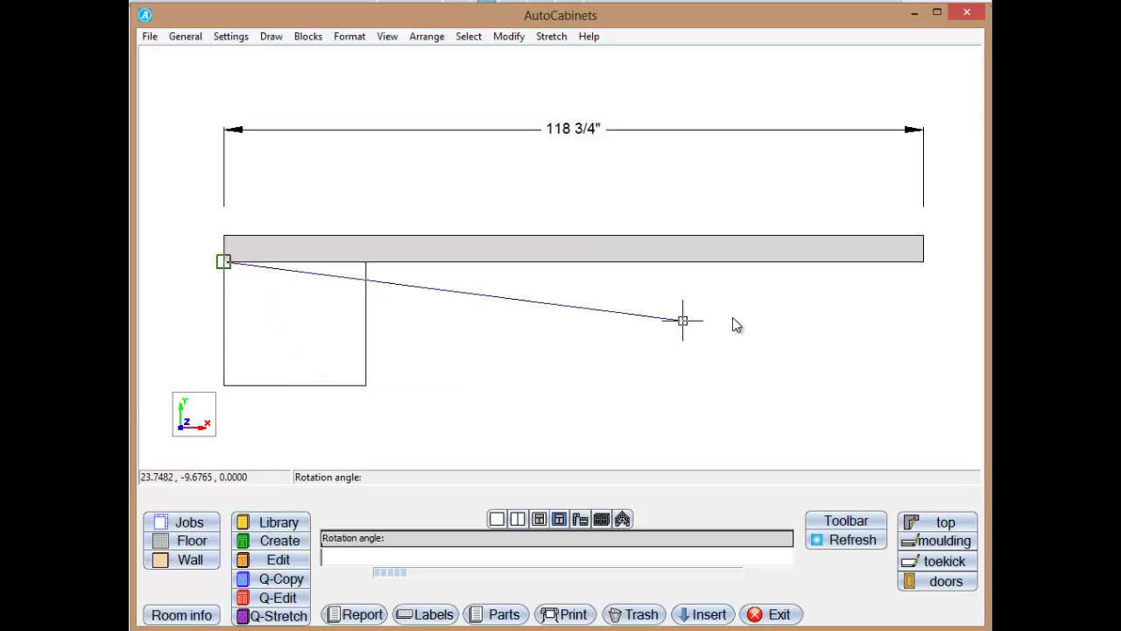
{"action": "left_click", "coordinate": [923, 262]}
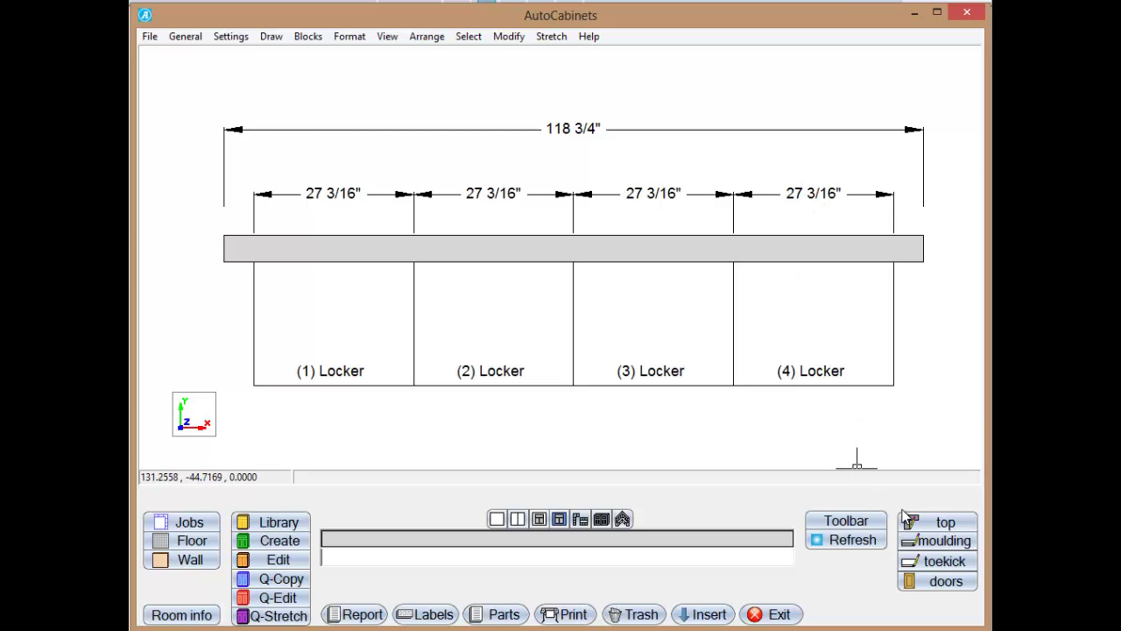
Step: Set the moulding colour to red (colour 1)
{"action": "left_click", "coordinate": [919, 541]}
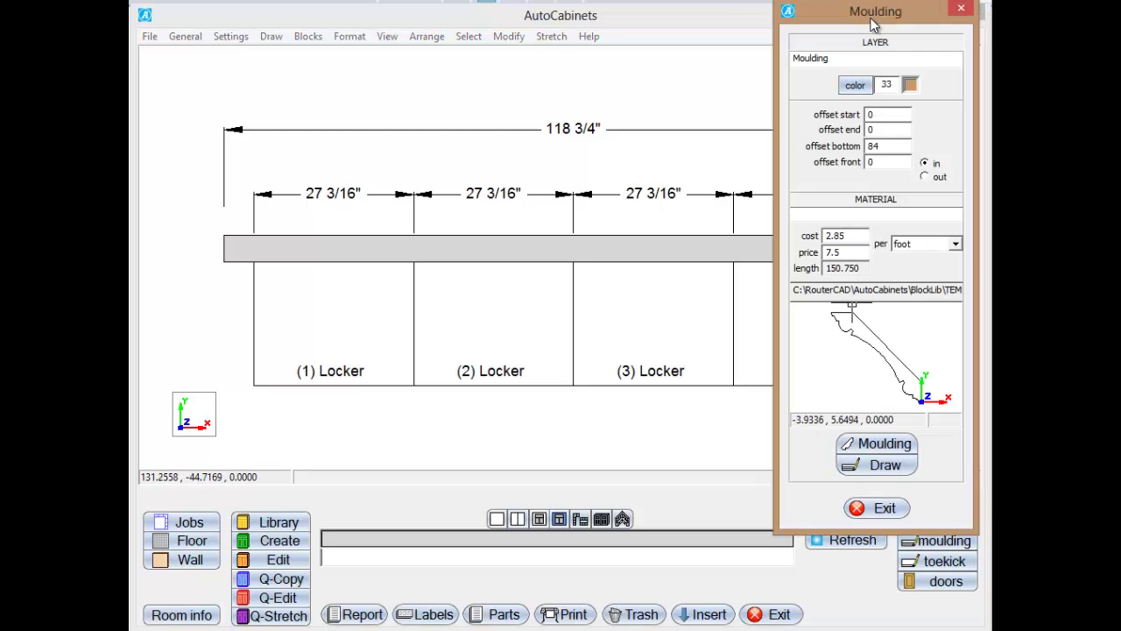
{"action": "left_click_drag", "start_coordinate": [872, 25], "coordinate": [686, 57]}
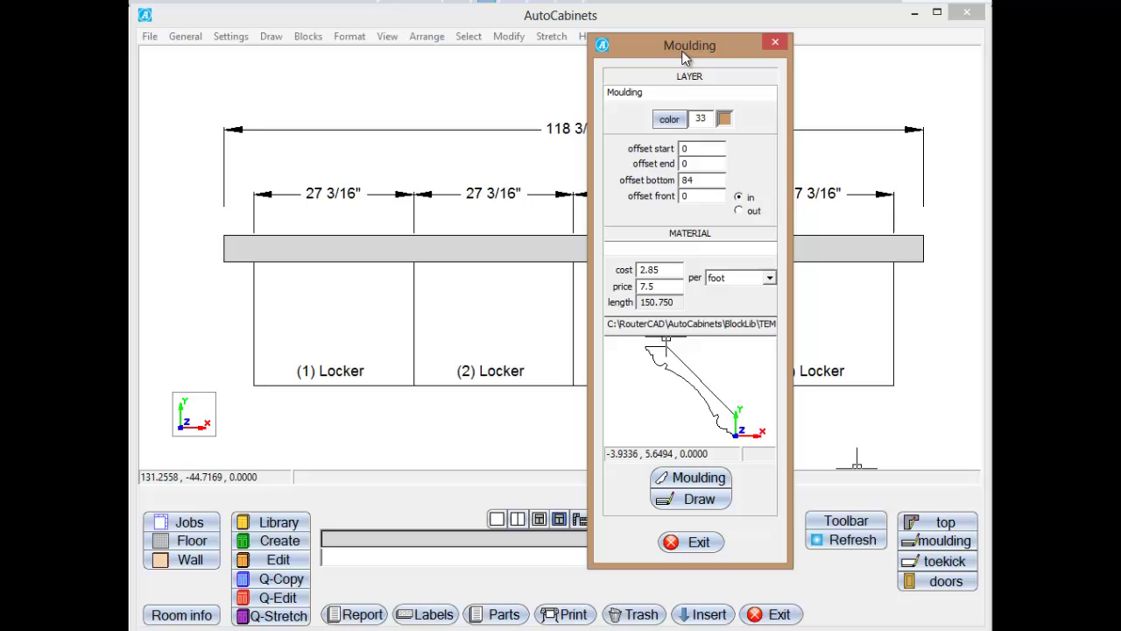
{"action": "left_click", "coordinate": [668, 120]}
{"action": "left_click", "coordinate": [631, 247]}
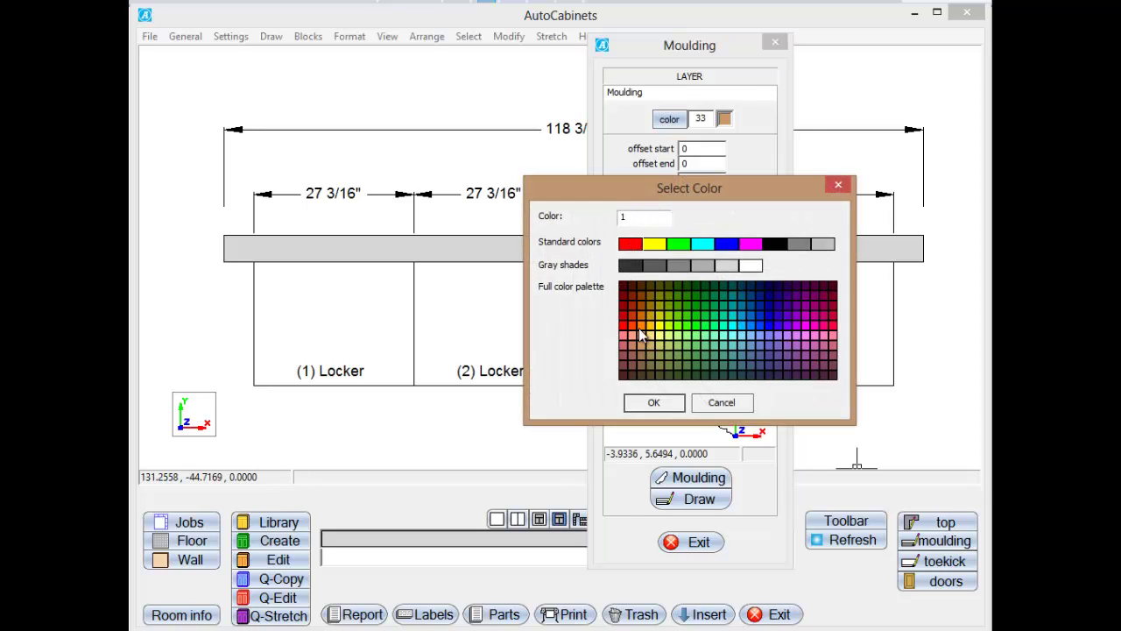
{"action": "left_click", "coordinate": [653, 402]}
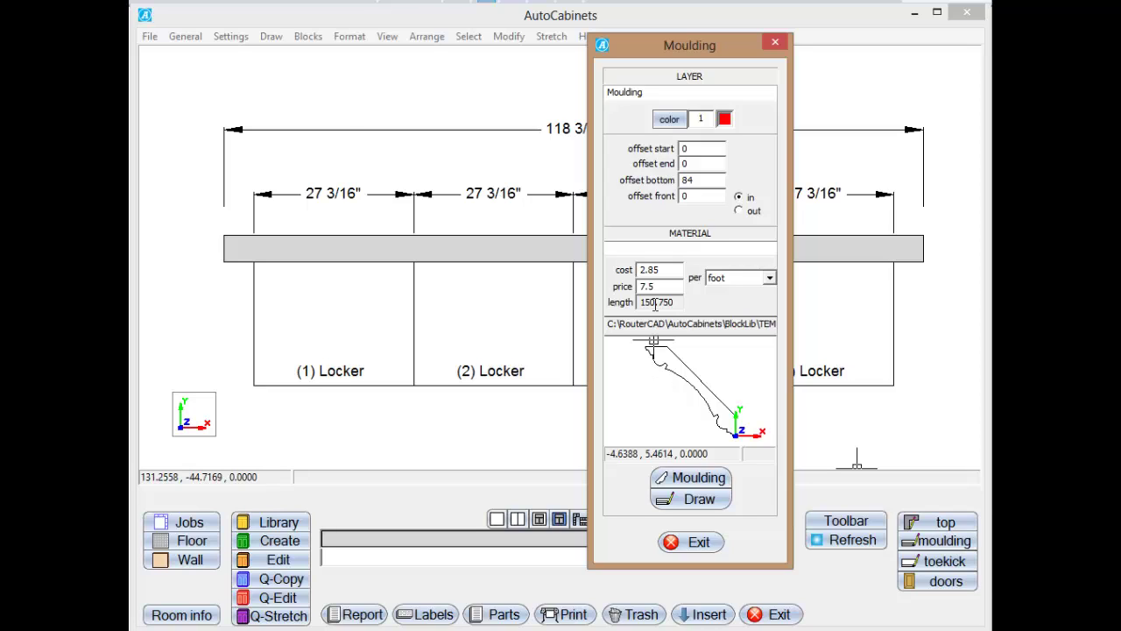
Step: Run the moulding along the lockers' left, front and right sides, offset outside
{"action": "left_click", "coordinate": [682, 499]}
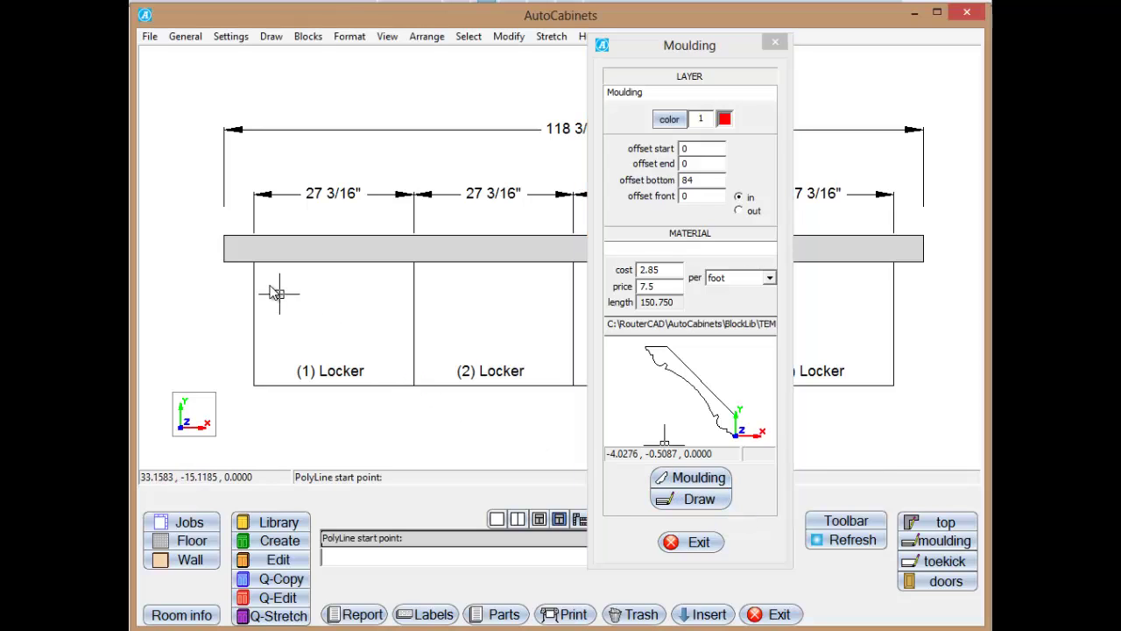
{"action": "left_click", "coordinate": [254, 261]}
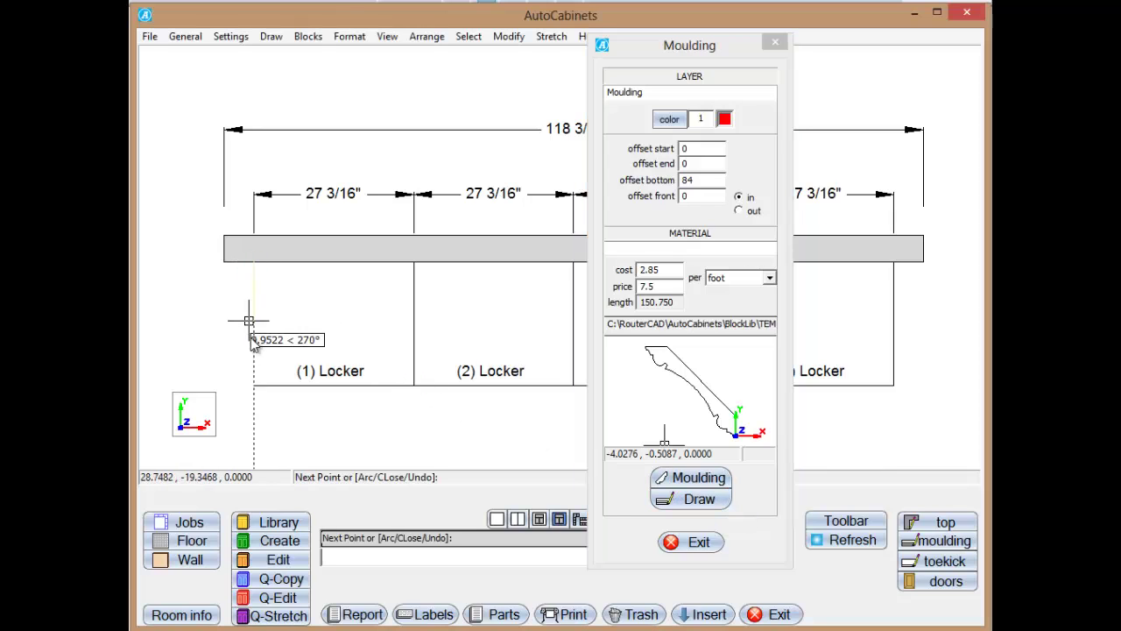
{"action": "left_click", "coordinate": [254, 386]}
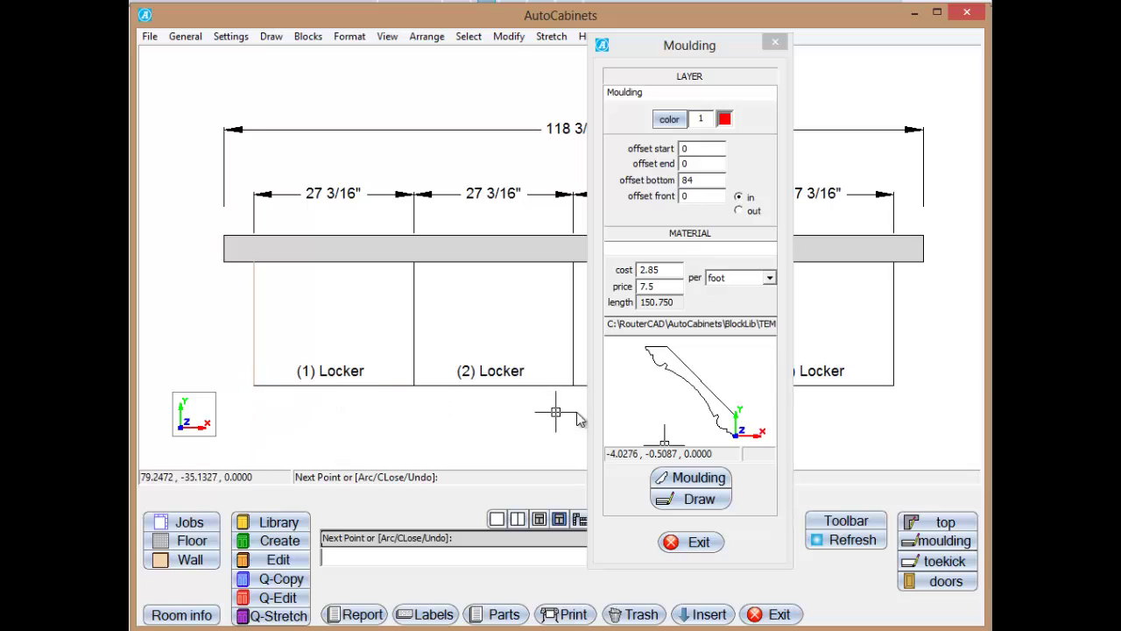
{"action": "left_click", "coordinate": [893, 385]}
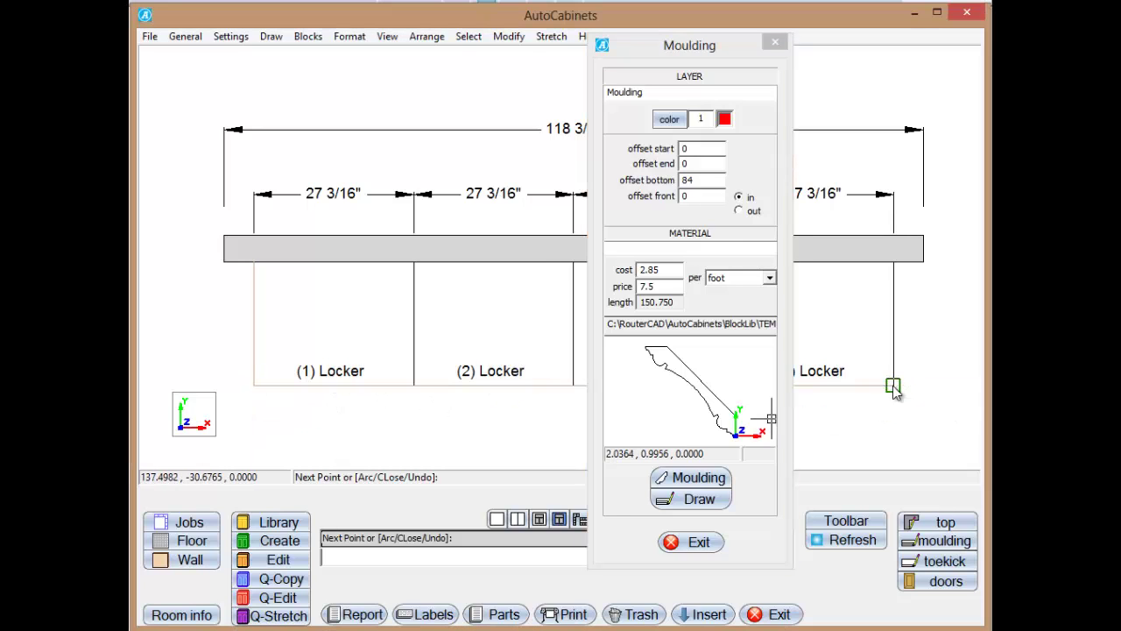
{"action": "left_click", "coordinate": [893, 261]}
{"action": "right_click", "coordinate": [935, 357]}
{"action": "left_click", "coordinate": [887, 443]}
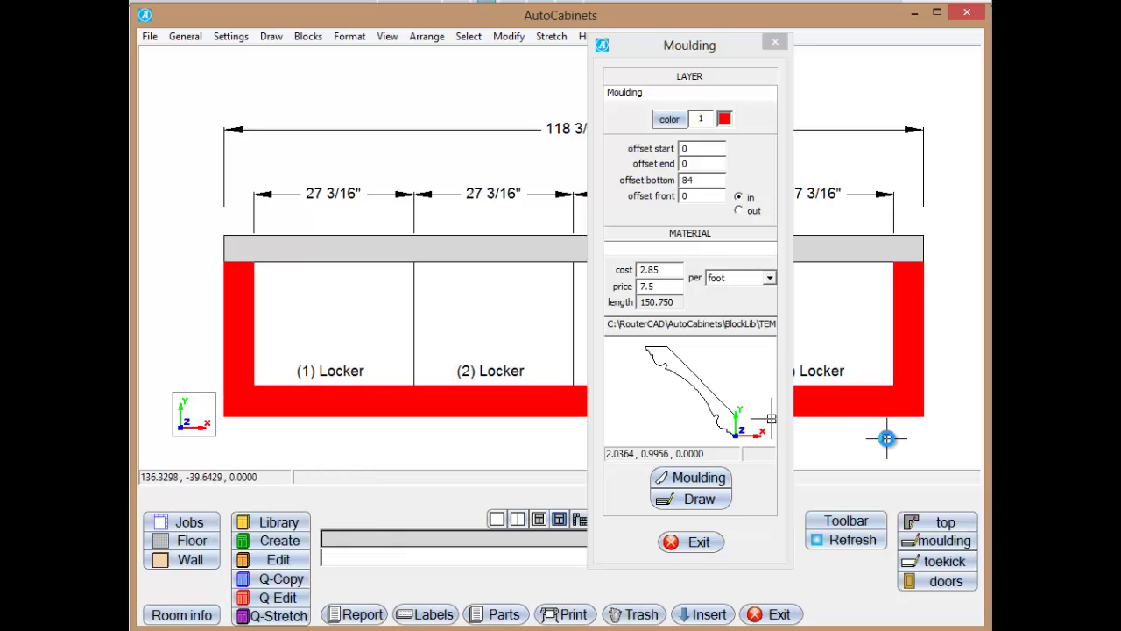
{"action": "left_click", "coordinate": [775, 42]}
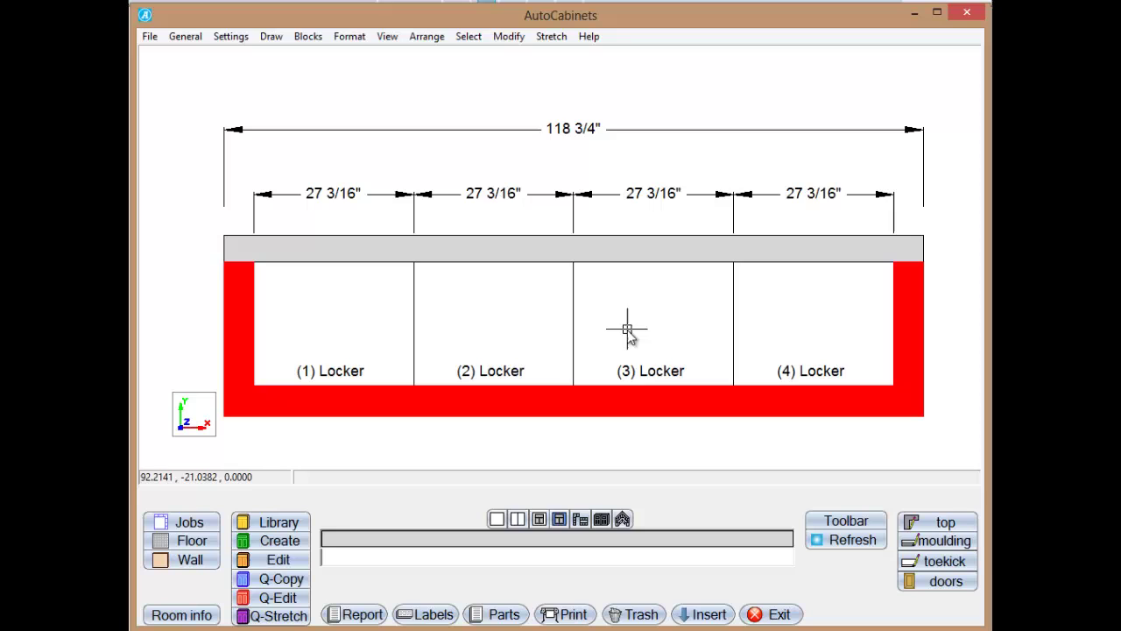
Step: Show the locker run in plan and front elevation side by side
{"action": "middle_click_drag", "start_coordinate": [608, 343], "coordinate": [608, 315]}
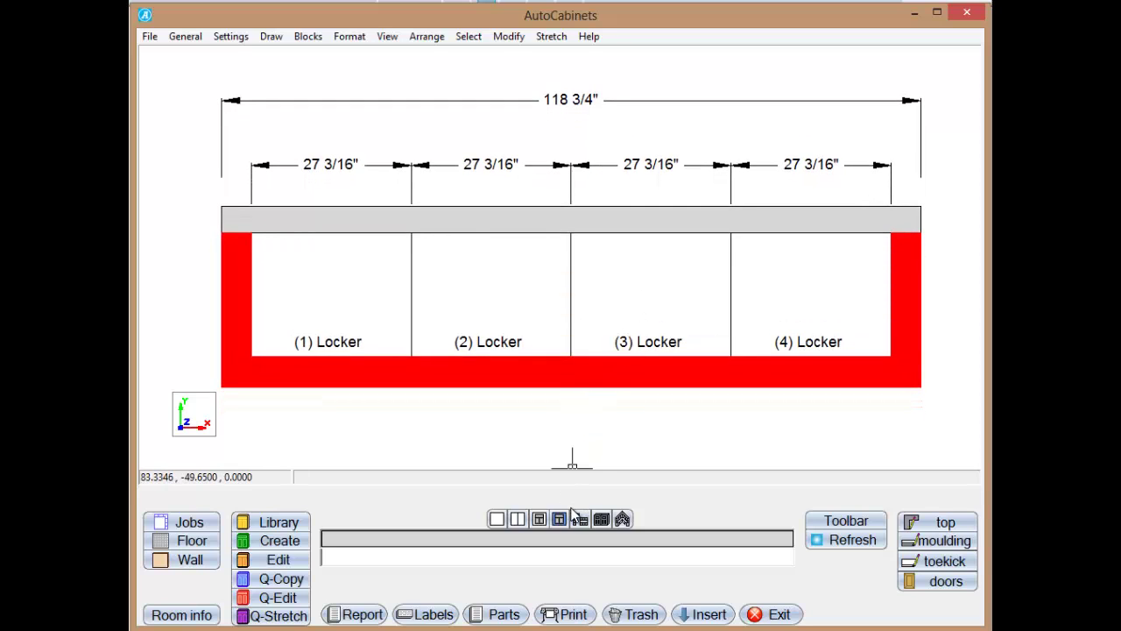
{"action": "left_click", "coordinate": [520, 518]}
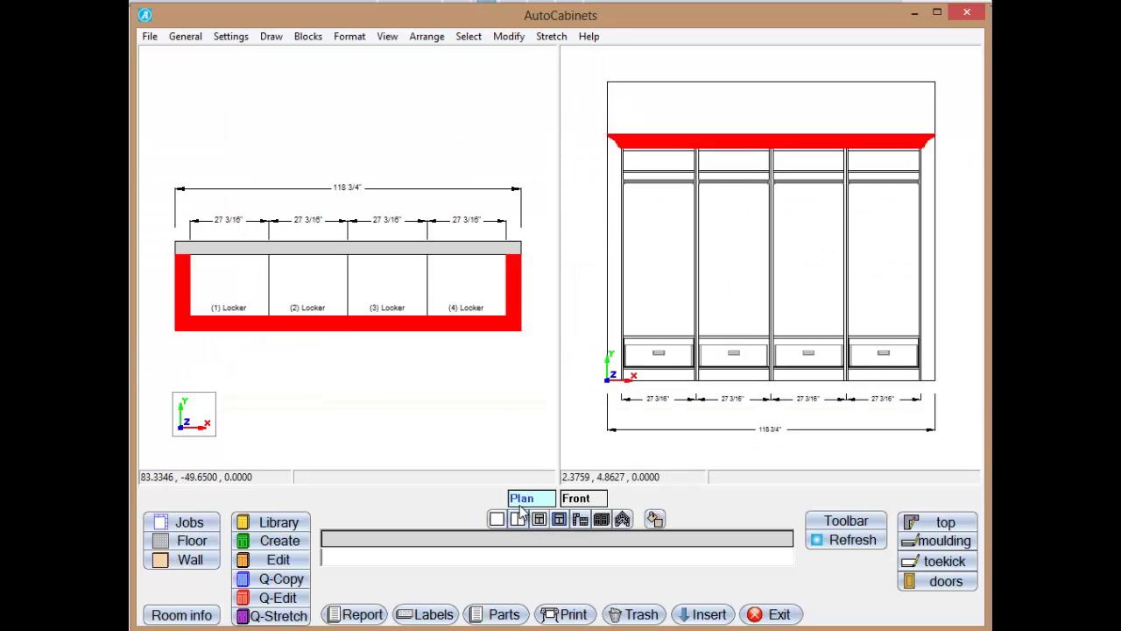
{"action": "scroll", "coordinate": [388, 320], "scroll_direction": "up", "scroll_amount": 2}
{"action": "scroll", "coordinate": [343, 310], "scroll_direction": "down", "scroll_amount": 1}
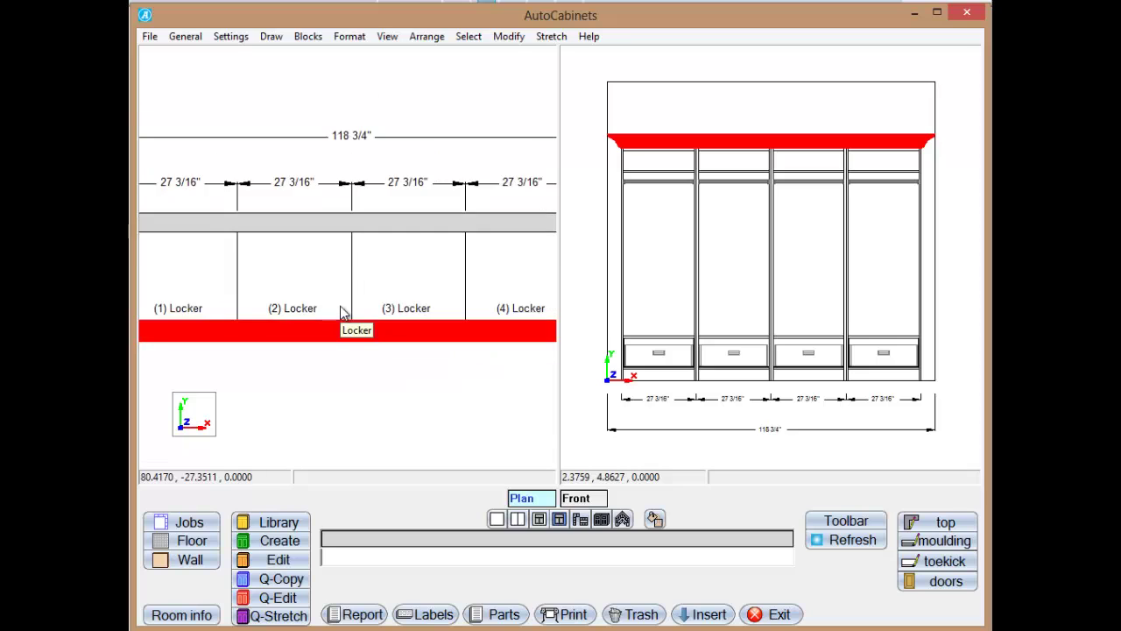
{"action": "scroll", "coordinate": [343, 312], "scroll_direction": "down", "scroll_amount": 1}
{"action": "scroll", "coordinate": [724, 147], "scroll_direction": "up", "scroll_amount": 3}
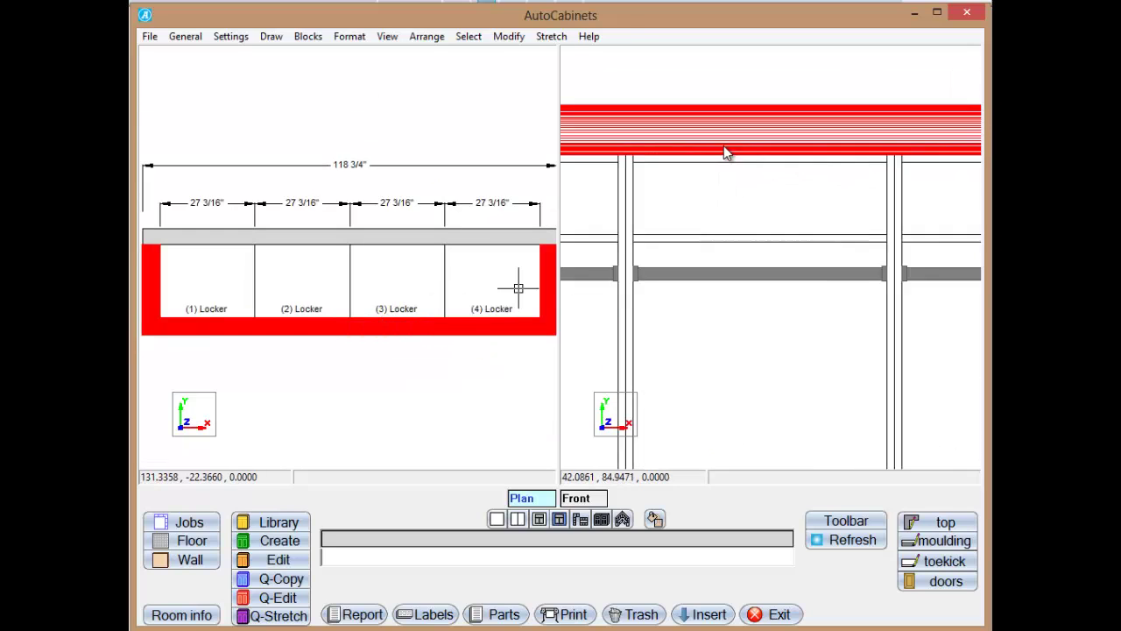
{"action": "scroll", "coordinate": [723, 145], "scroll_direction": "down", "scroll_amount": 4}
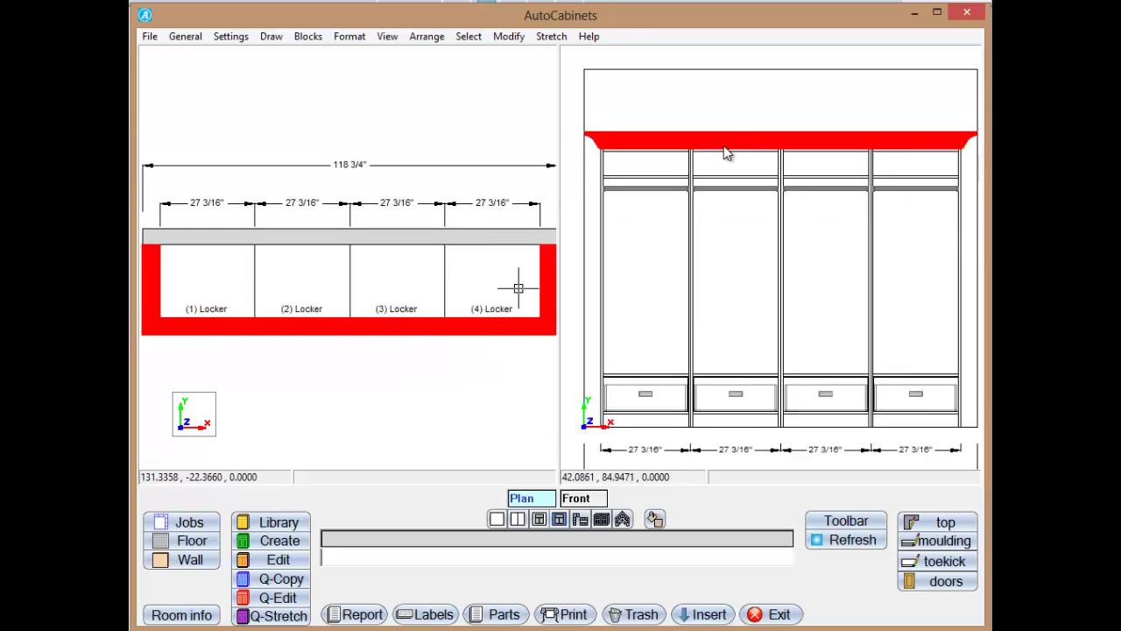
Step: Open the lockers in 3D Room View and orbit to a southwest isometric angle
{"action": "left_click", "coordinate": [623, 519]}
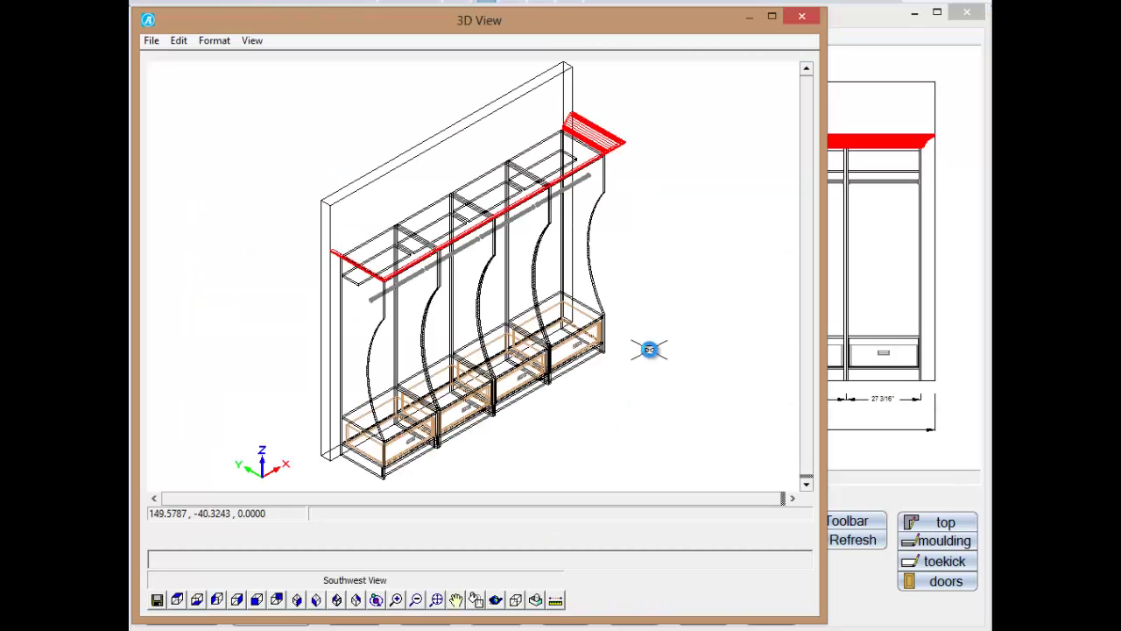
{"action": "left_click", "coordinate": [376, 599]}
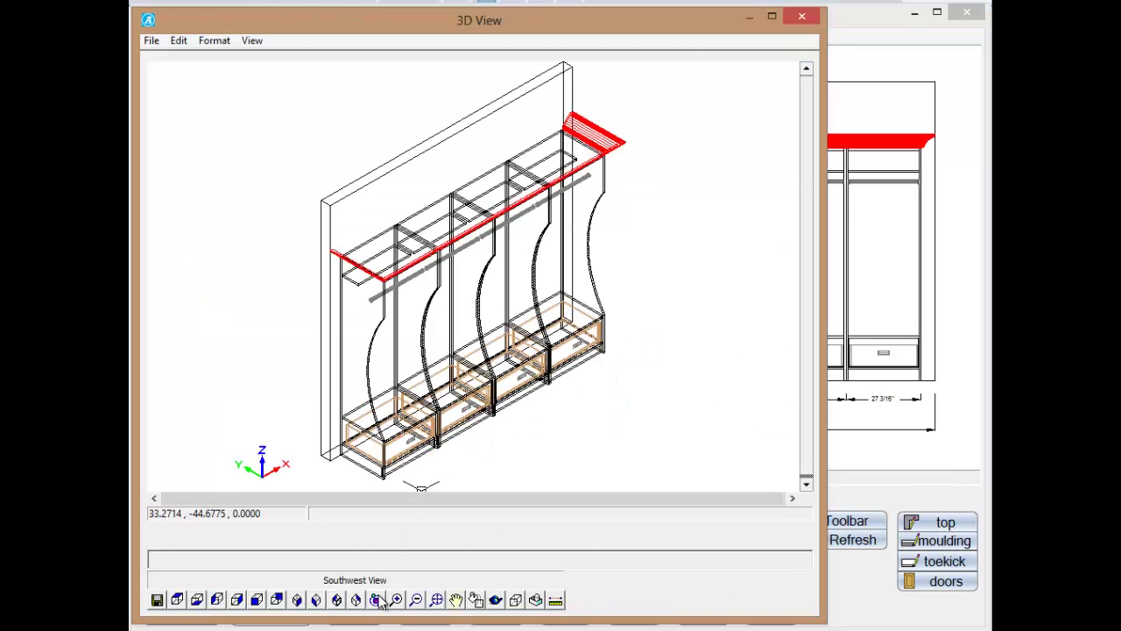
{"action": "left_click_drag", "start_coordinate": [481, 419], "coordinate": [282, 224]}
{"action": "scroll", "coordinate": [516, 211], "scroll_direction": "up", "scroll_amount": 4}
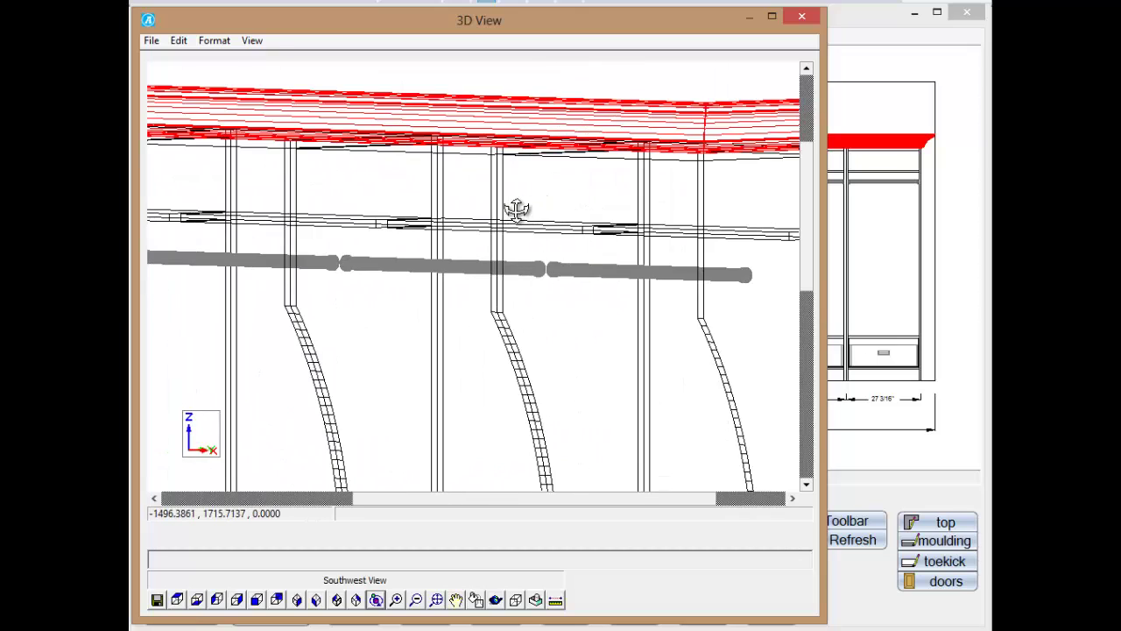
{"action": "scroll", "coordinate": [516, 211], "scroll_direction": "down", "scroll_amount": 5}
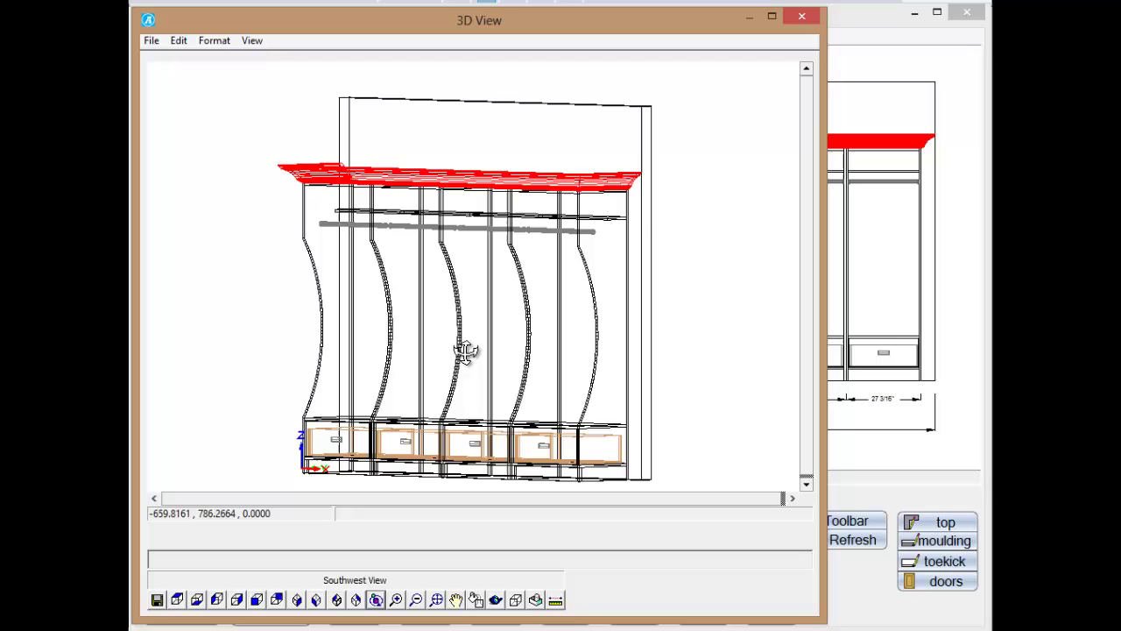
{"action": "middle_click_drag", "start_coordinate": [463, 350], "coordinate": [488, 312]}
{"action": "left_click_drag", "start_coordinate": [482, 371], "coordinate": [502, 288]}
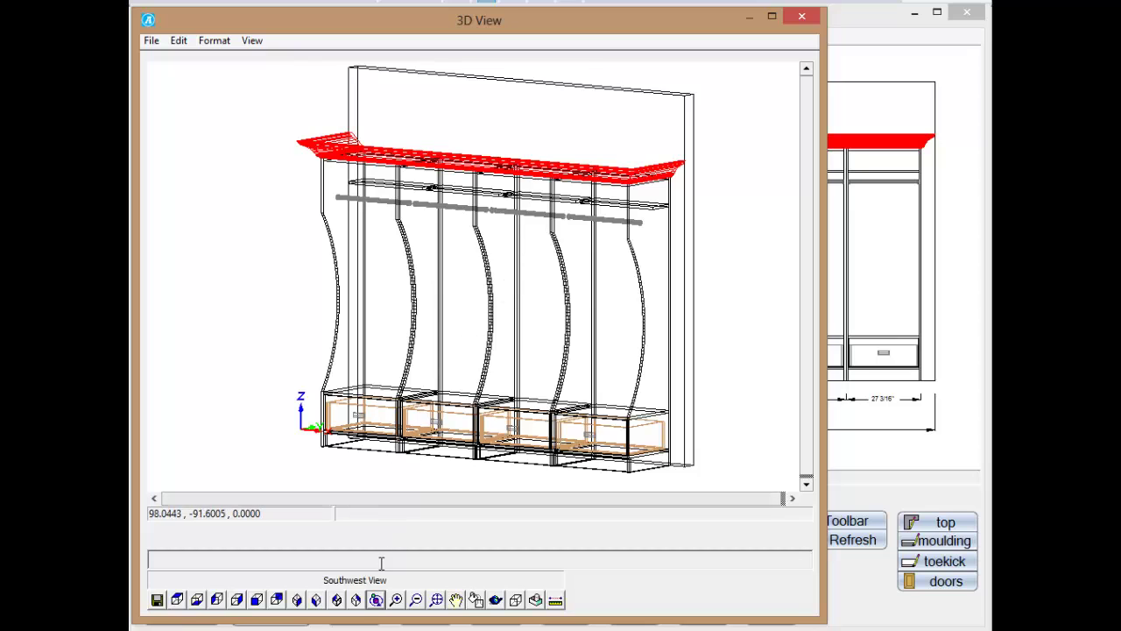
Step: Open Lightworks SE Render and zoom and pan the shaded lockers into view
{"action": "left_click", "coordinate": [496, 600]}
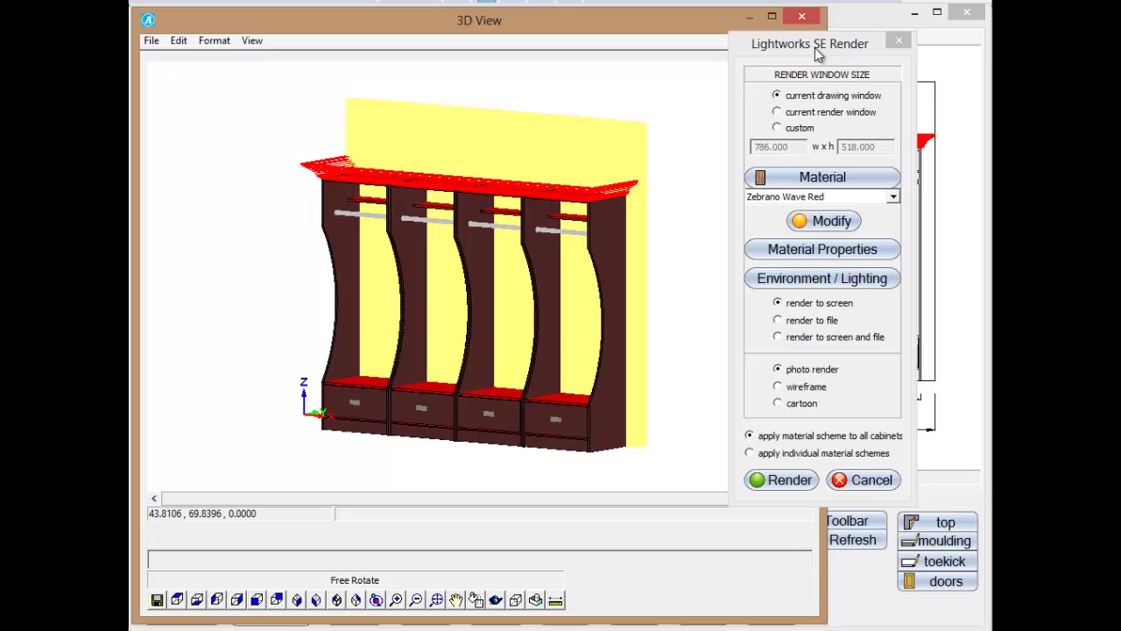
{"action": "left_click_drag", "start_coordinate": [815, 46], "coordinate": [762, 55]}
{"action": "left_click", "coordinate": [540, 229]}
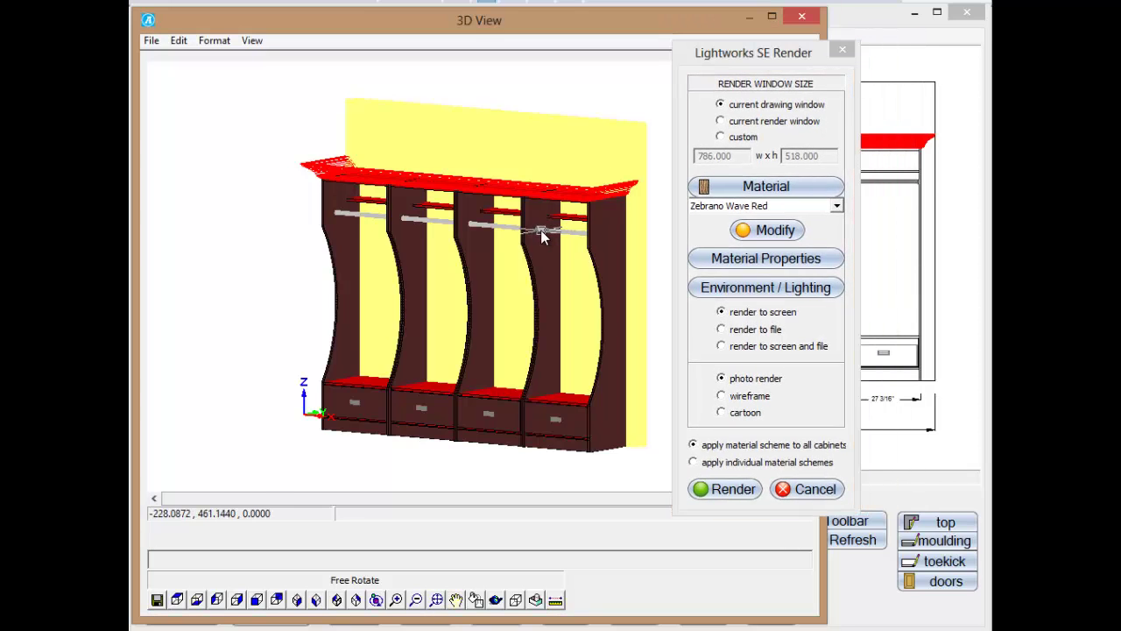
{"action": "scroll", "coordinate": [541, 229], "scroll_direction": "up", "scroll_amount": 2}
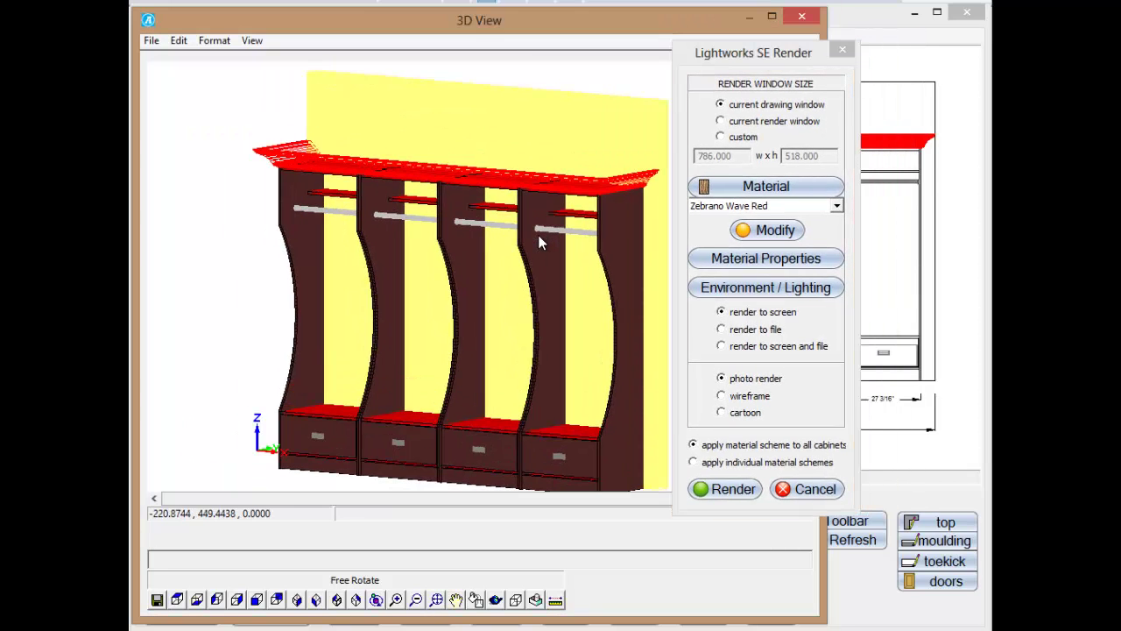
{"action": "middle_click_drag", "start_coordinate": [538, 235], "coordinate": [489, 223]}
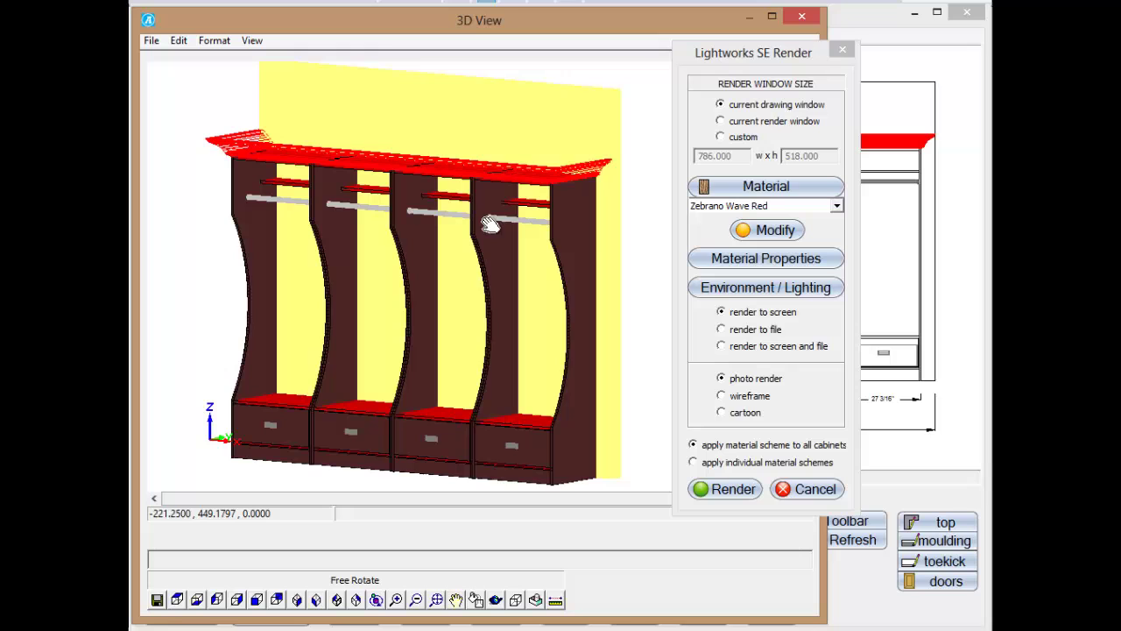
Step: Assign the Standard > Coatings > Varnished - Gloss finish to the selected material slot
{"action": "left_click", "coordinate": [720, 257]}
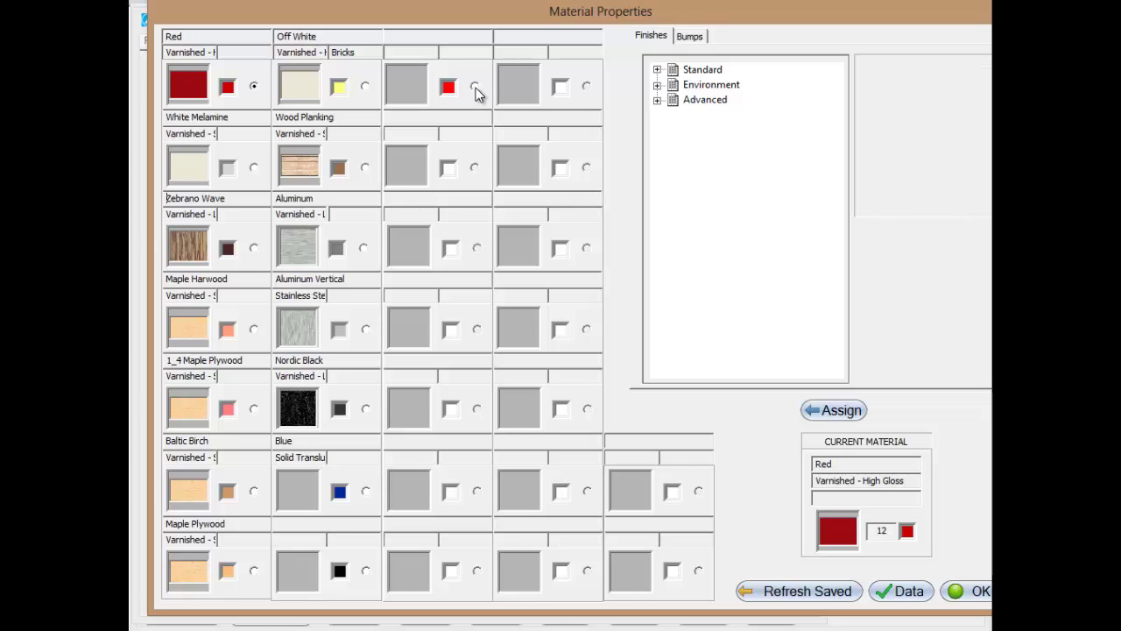
{"action": "left_click", "coordinate": [473, 86]}
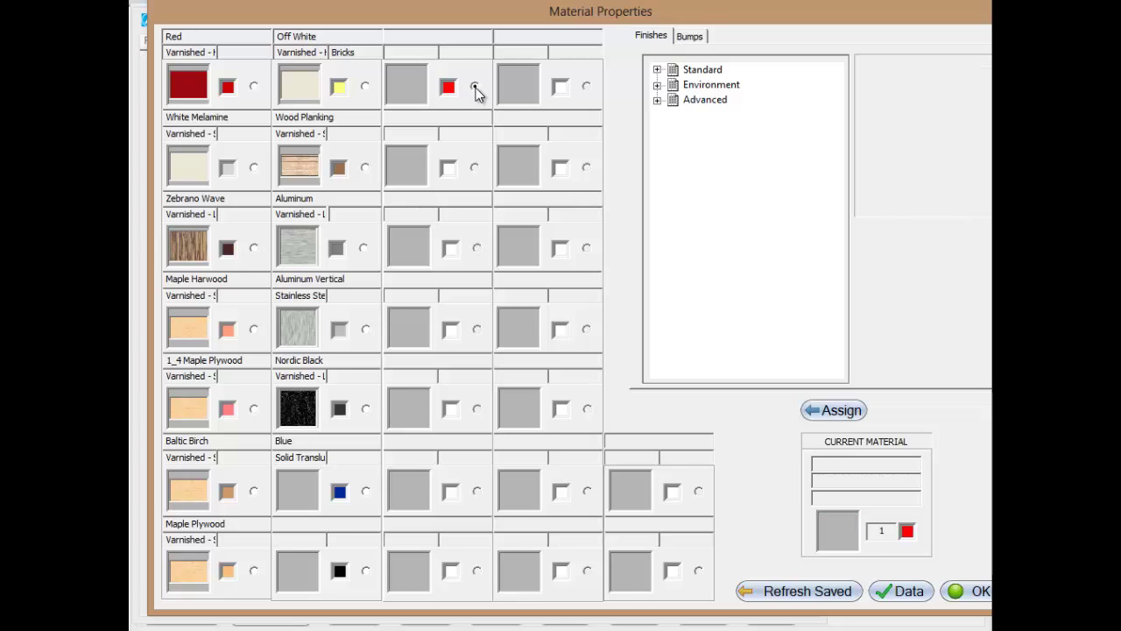
{"action": "left_click", "coordinate": [657, 69]}
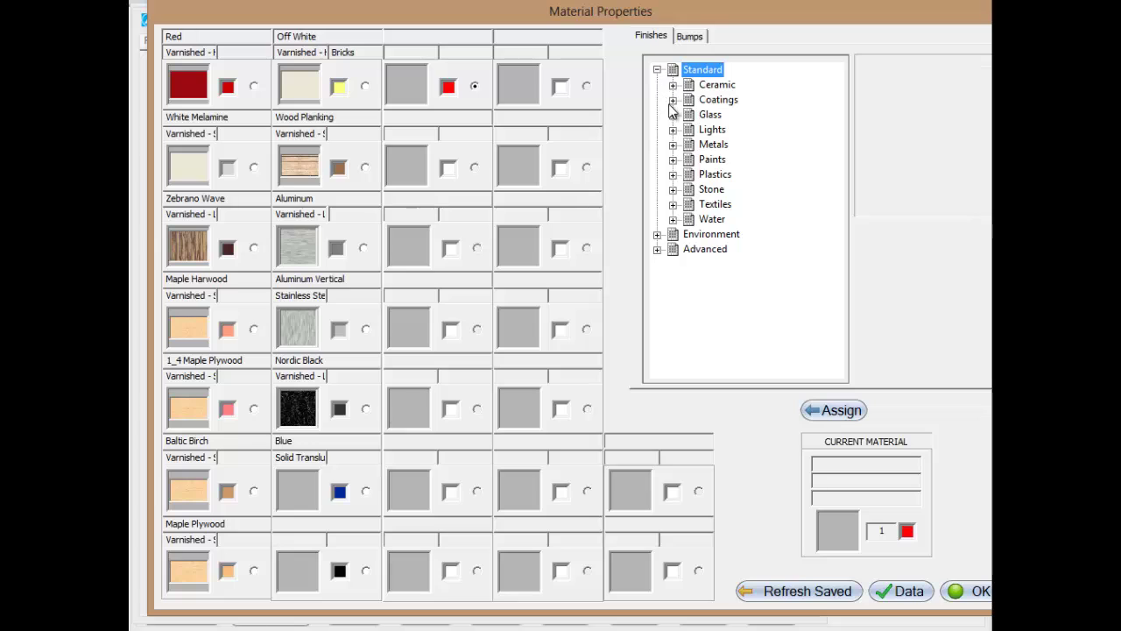
{"action": "left_click", "coordinate": [673, 100]}
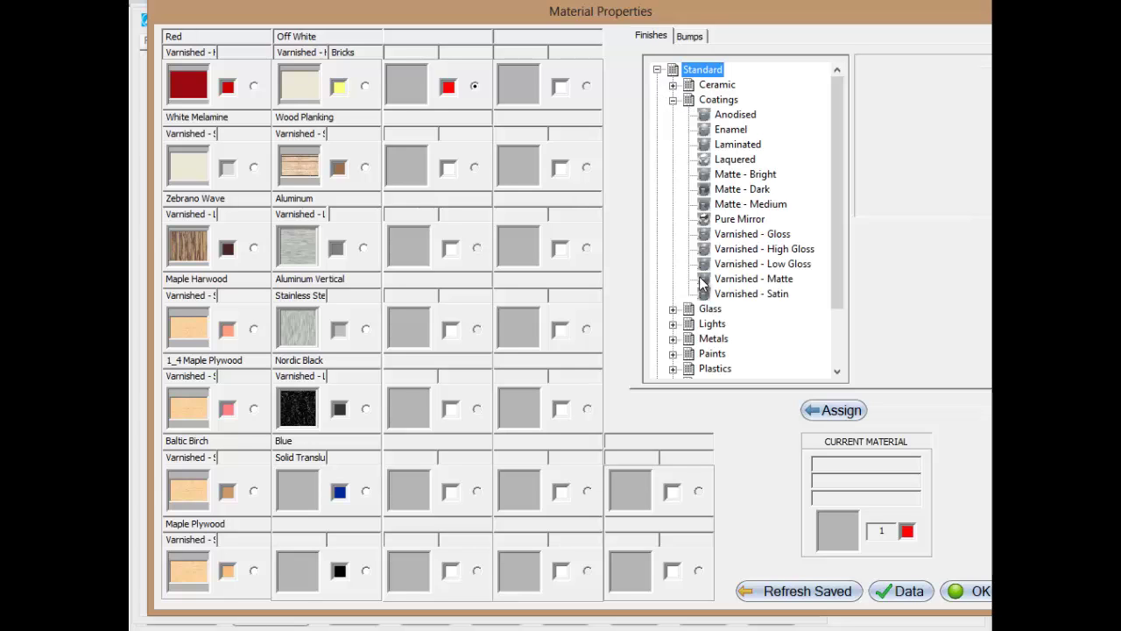
{"action": "left_click", "coordinate": [762, 235]}
{"action": "left_click", "coordinate": [827, 410]}
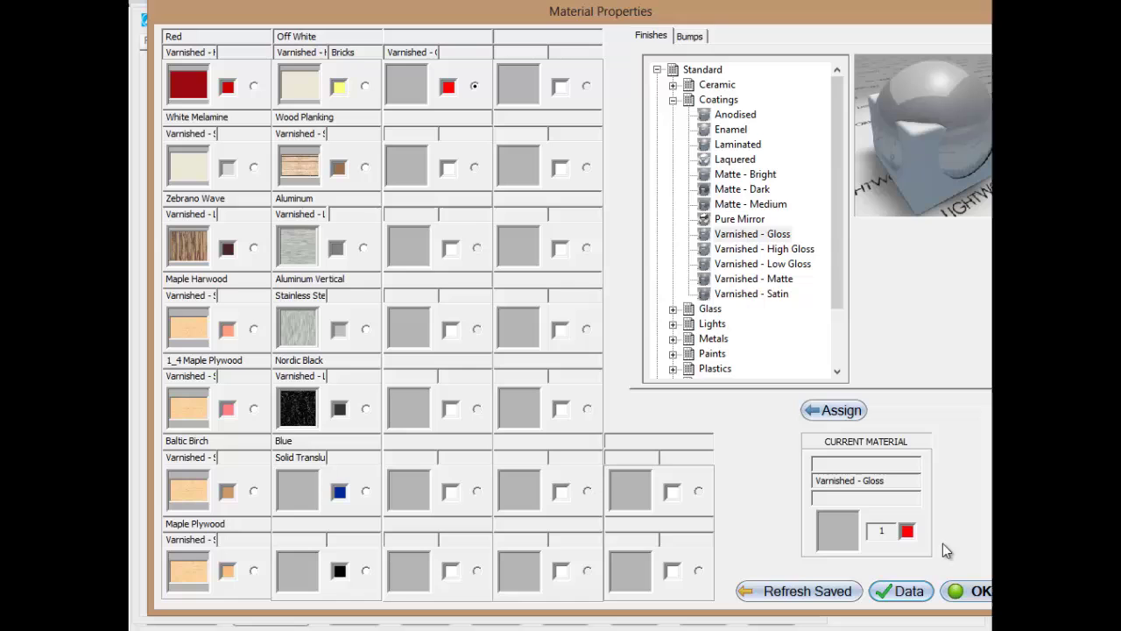
{"action": "left_click_drag", "start_coordinate": [713, 12], "coordinate": [648, 7]}
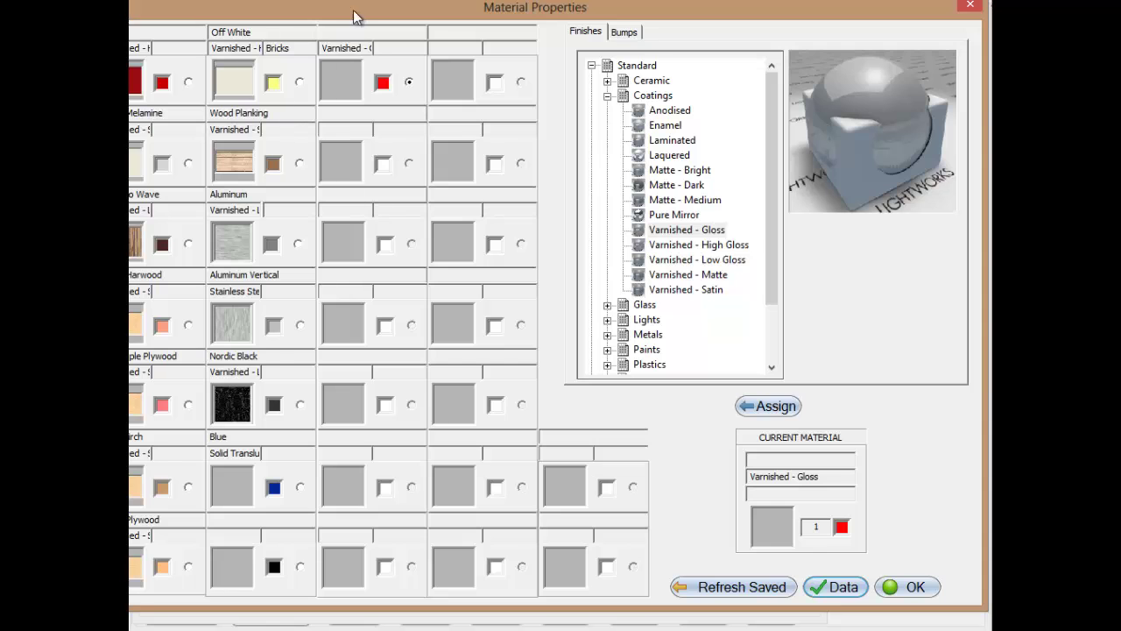
{"action": "left_click_drag", "start_coordinate": [355, 16], "coordinate": [389, 20]}
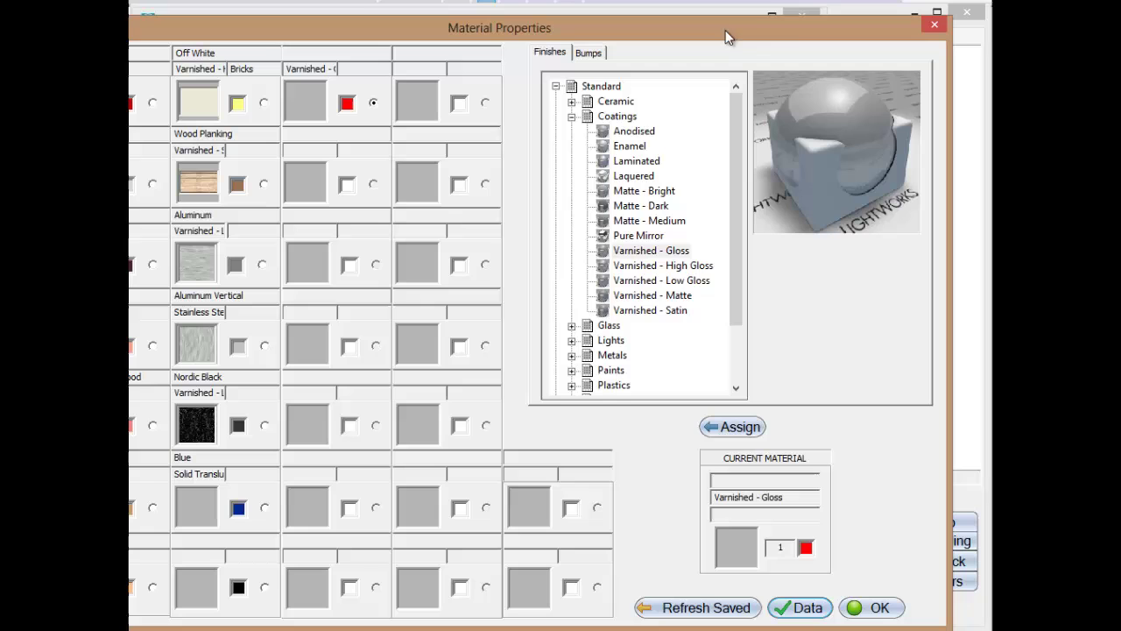
{"action": "left_click", "coordinate": [933, 28]}
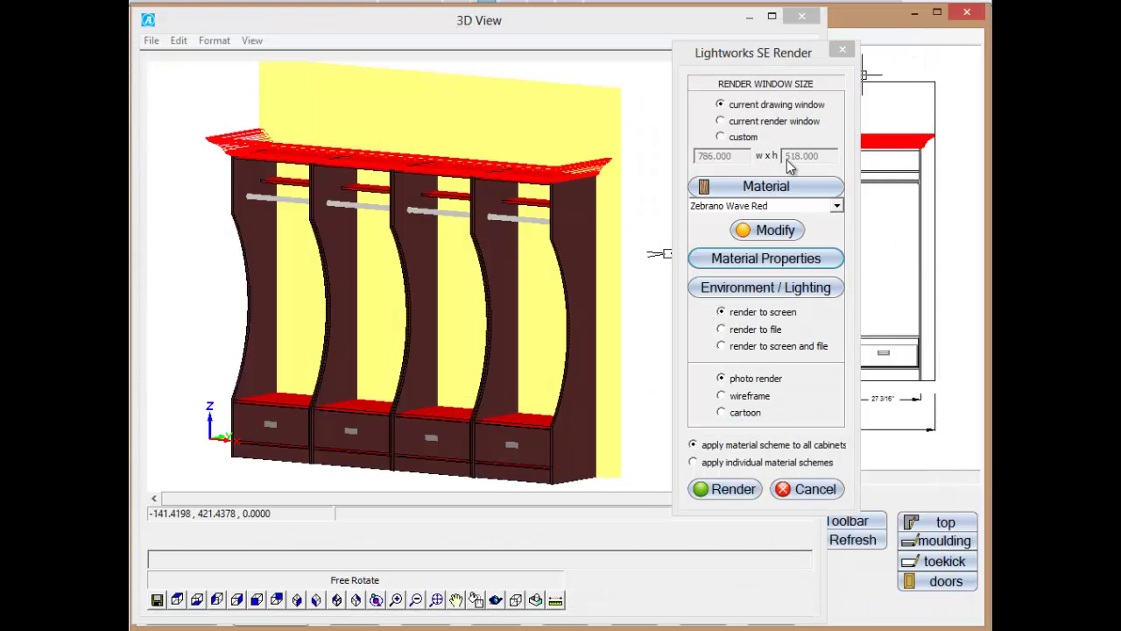
Step: Apply the Interior > Single Room Fast Sunny lighting scheme and render the lockers
{"action": "left_click", "coordinate": [750, 290]}
{"action": "left_click_drag", "start_coordinate": [714, 115], "coordinate": [572, 120]}
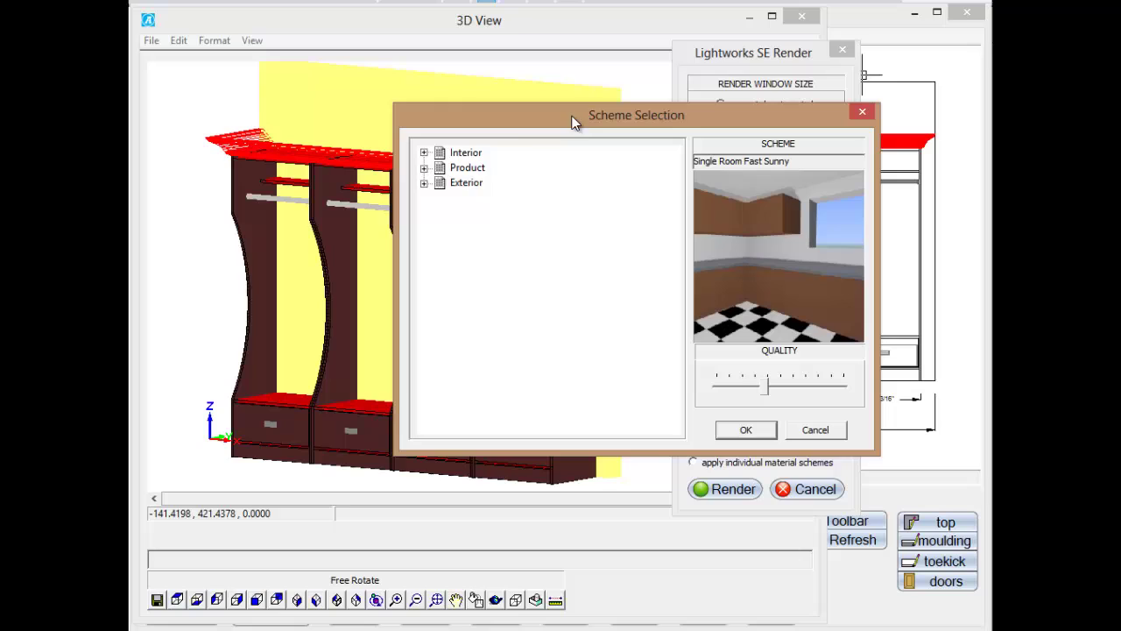
{"action": "left_click", "coordinate": [424, 153]}
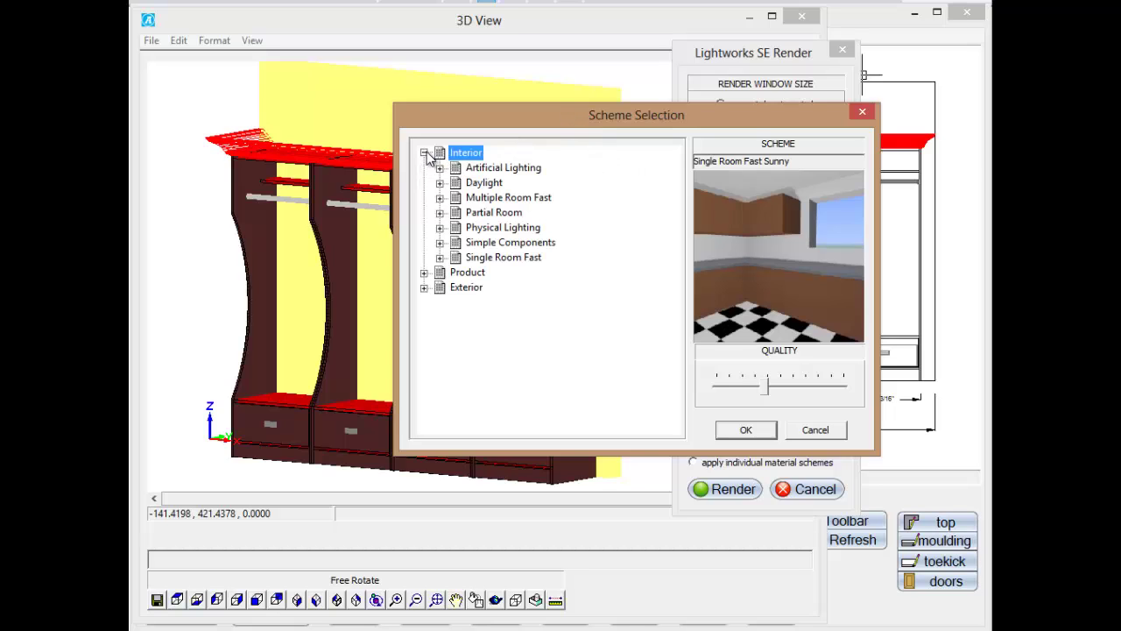
{"action": "left_click", "coordinate": [440, 257]}
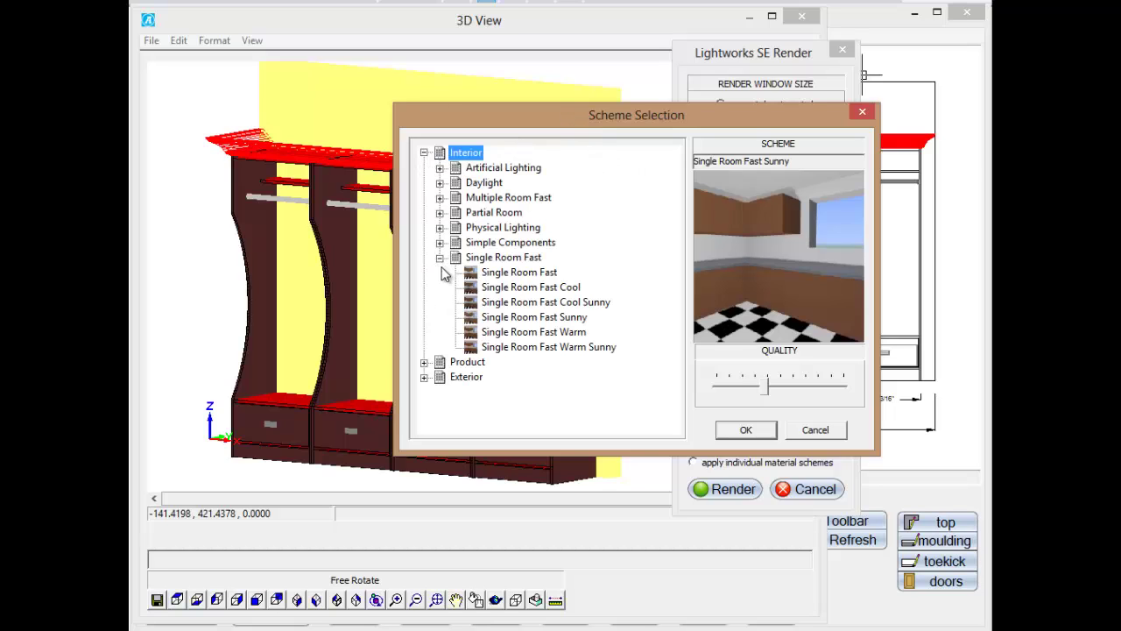
{"action": "left_click", "coordinate": [516, 319]}
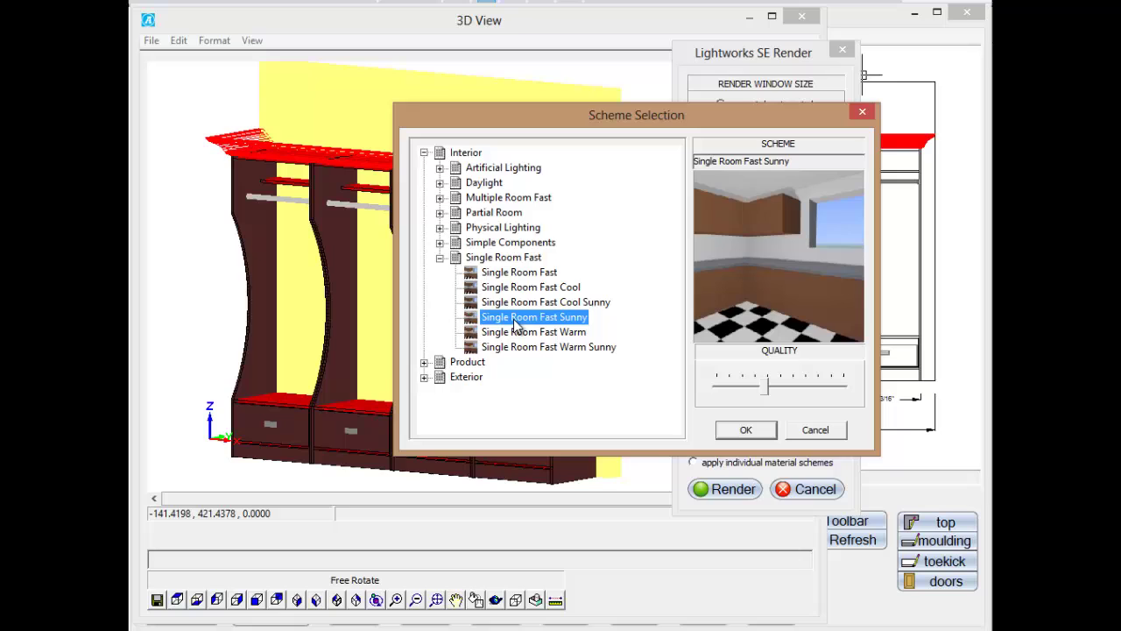
{"action": "left_click", "coordinate": [764, 394]}
{"action": "left_click", "coordinate": [746, 430]}
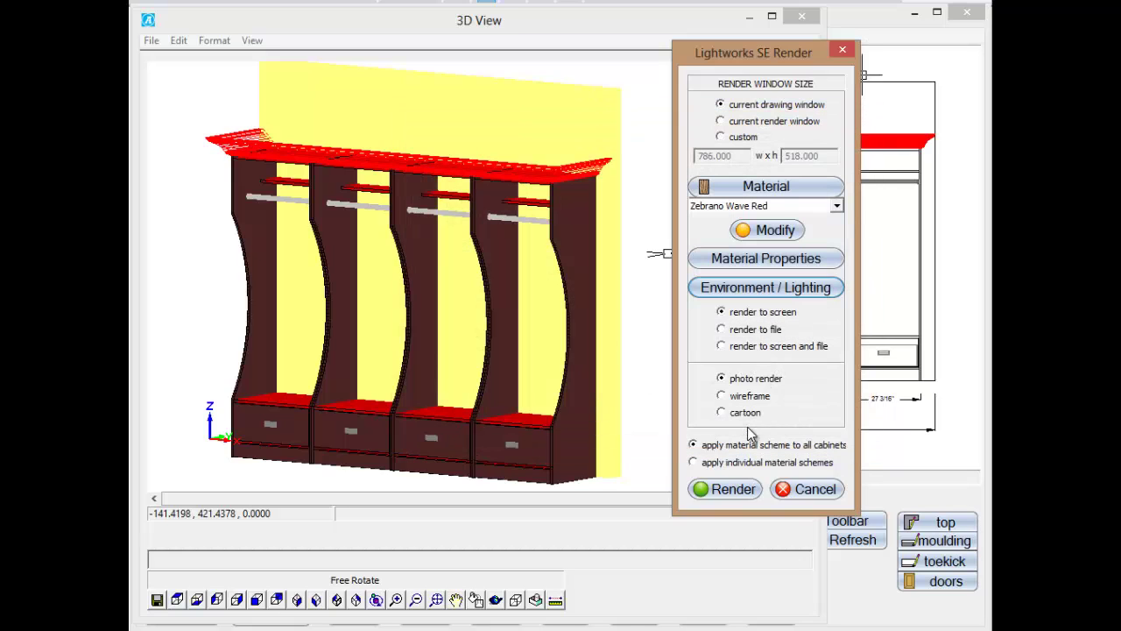
{"action": "left_click", "coordinate": [722, 489]}
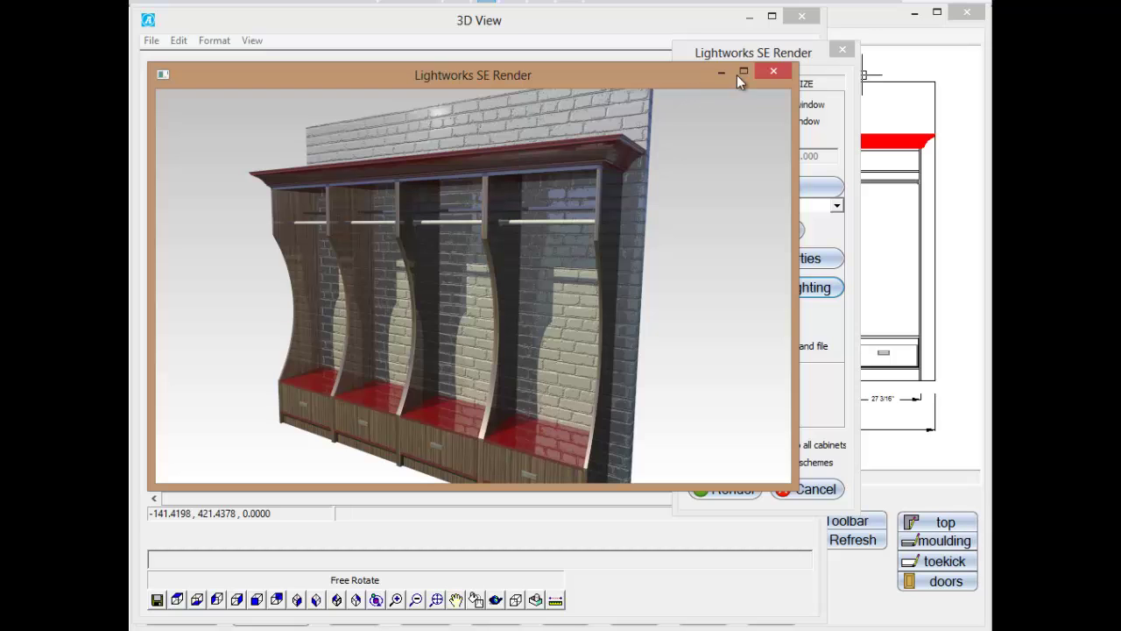
Step: Close the render windows, build the lockers' parts list, and accept DXF Direct nesting options
{"action": "left_click", "coordinate": [773, 71]}
{"action": "left_click", "coordinate": [842, 50]}
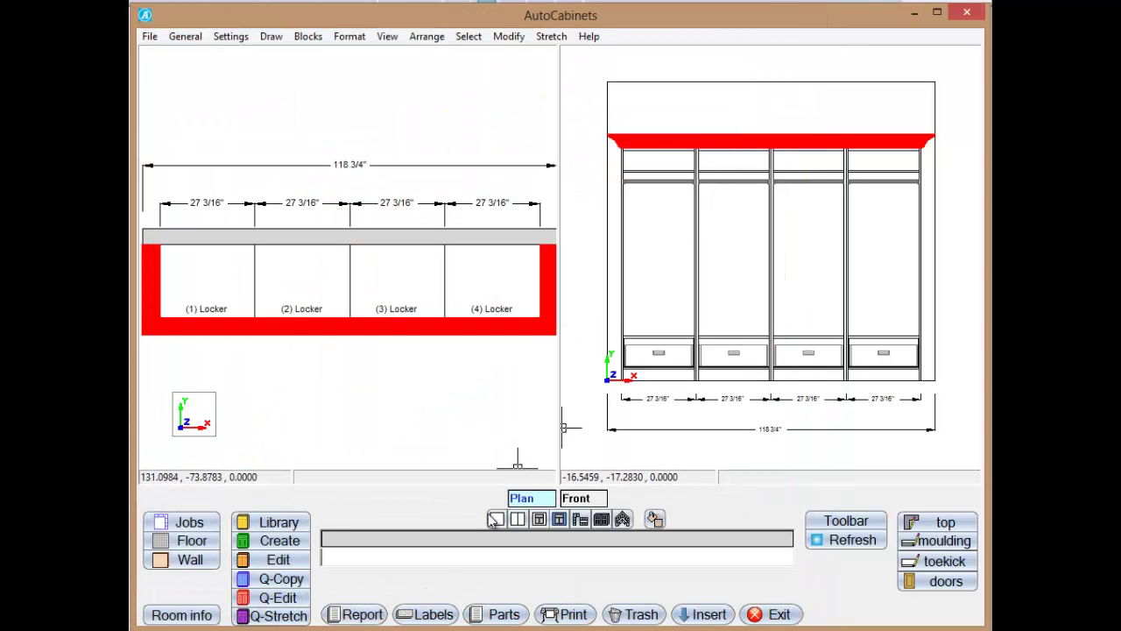
{"action": "left_click", "coordinate": [503, 615]}
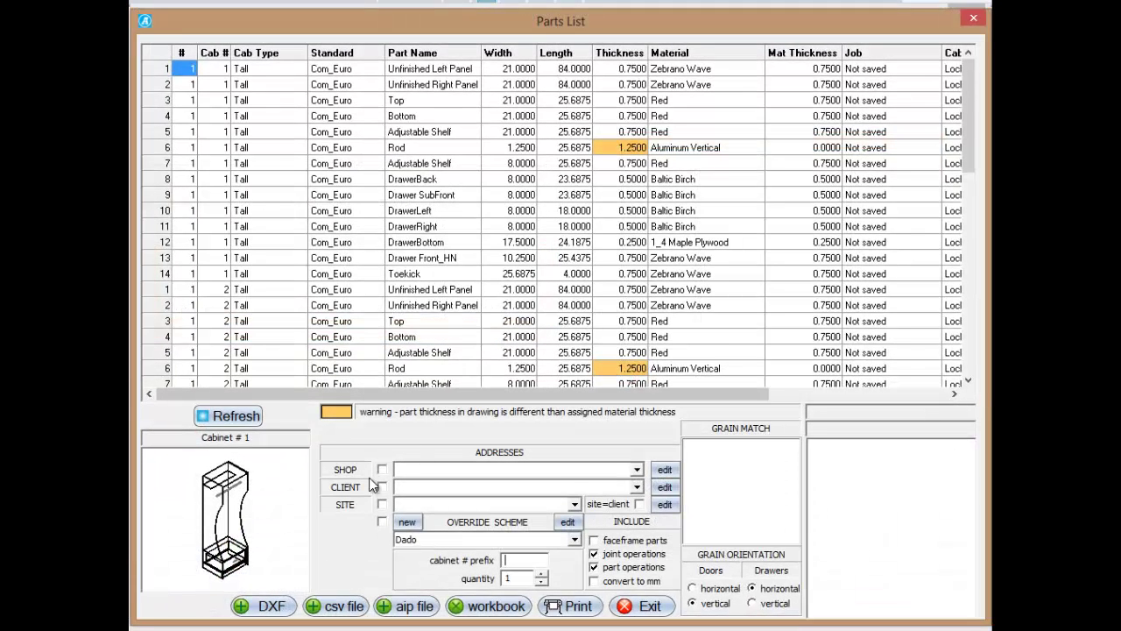
{"action": "left_click", "coordinate": [270, 607]}
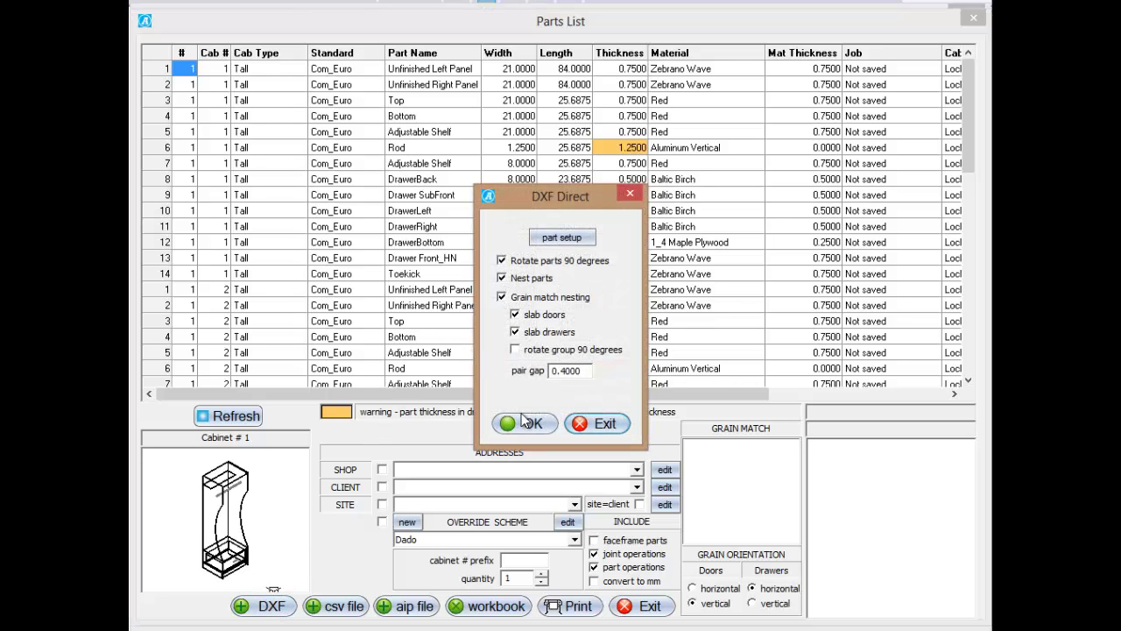
{"action": "left_click", "coordinate": [528, 424]}
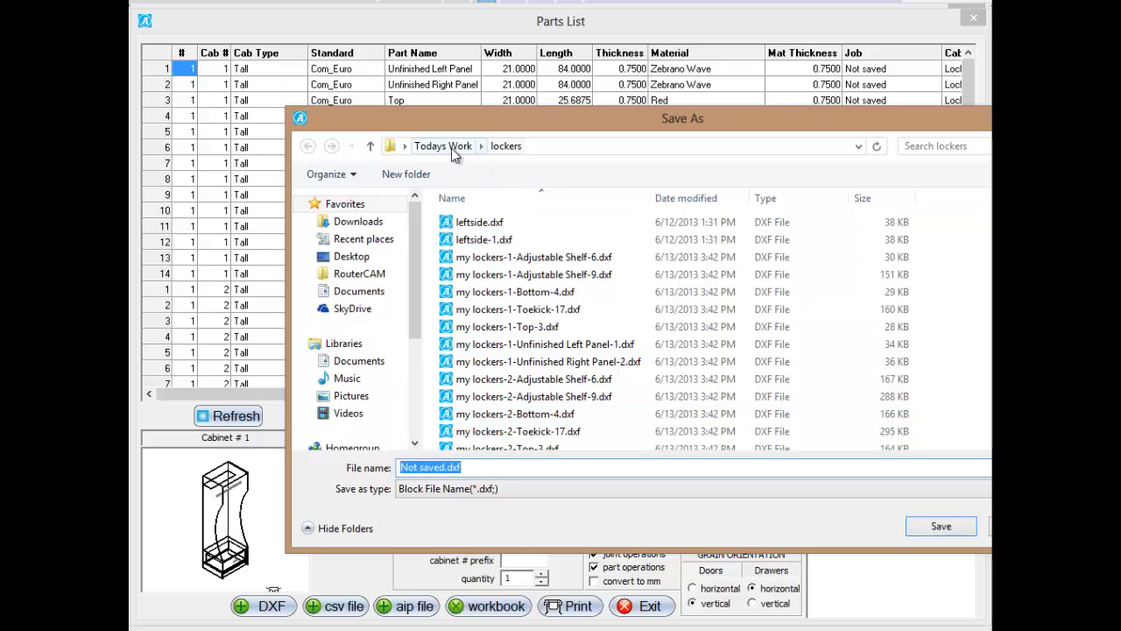
Step: Create and open a new 'lockers' folder and name the DXF file 'texas tech'
{"action": "left_click", "coordinate": [400, 175]}
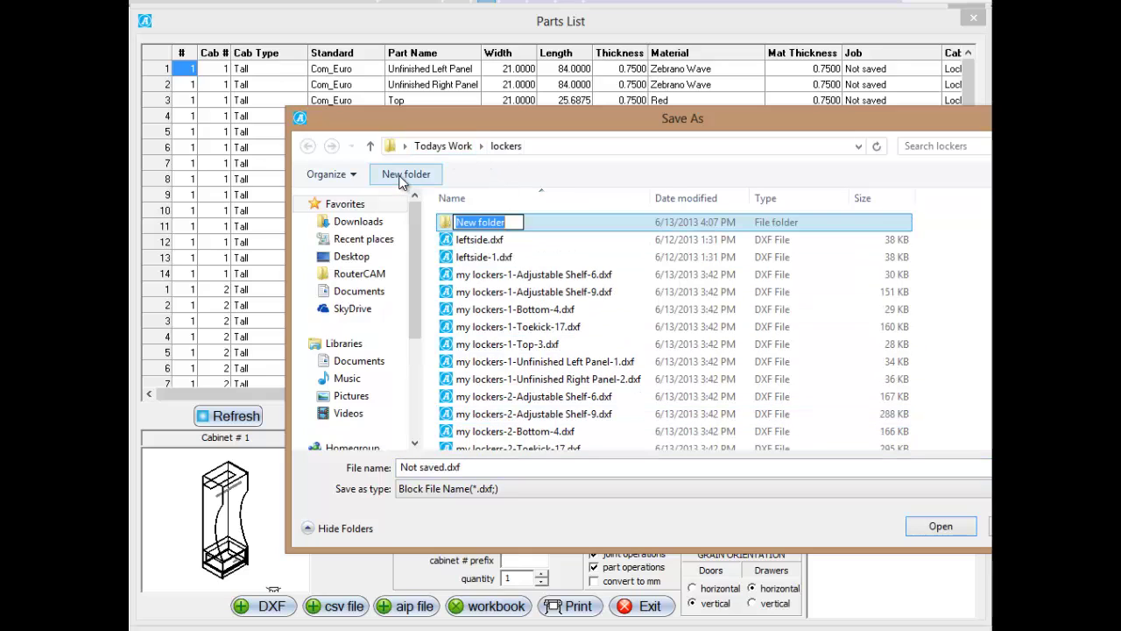
{"action": "type", "text": "lockers"}
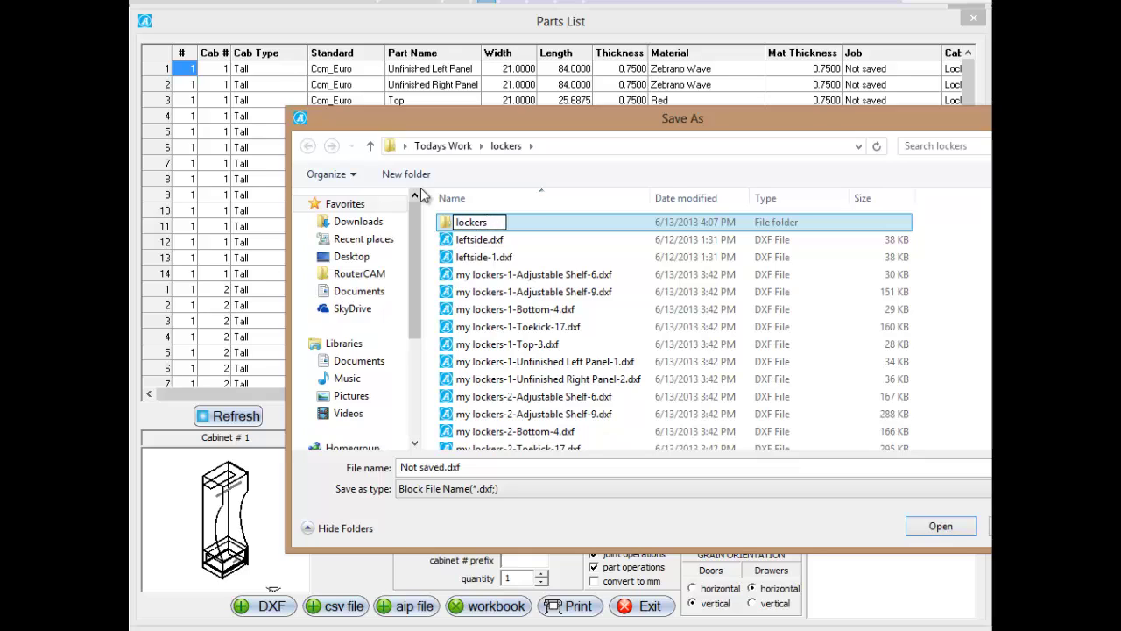
{"action": "key", "text": "Return"}
{"action": "double_click", "coordinate": [446, 223]}
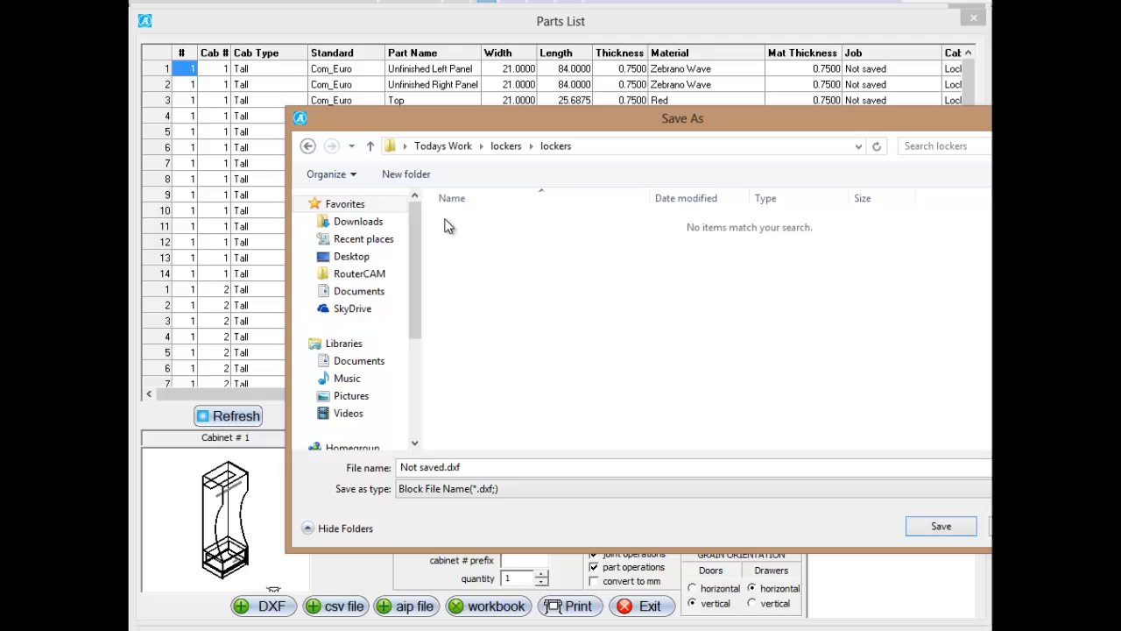
{"action": "left_click_drag", "start_coordinate": [479, 470], "coordinate": [388, 482]}
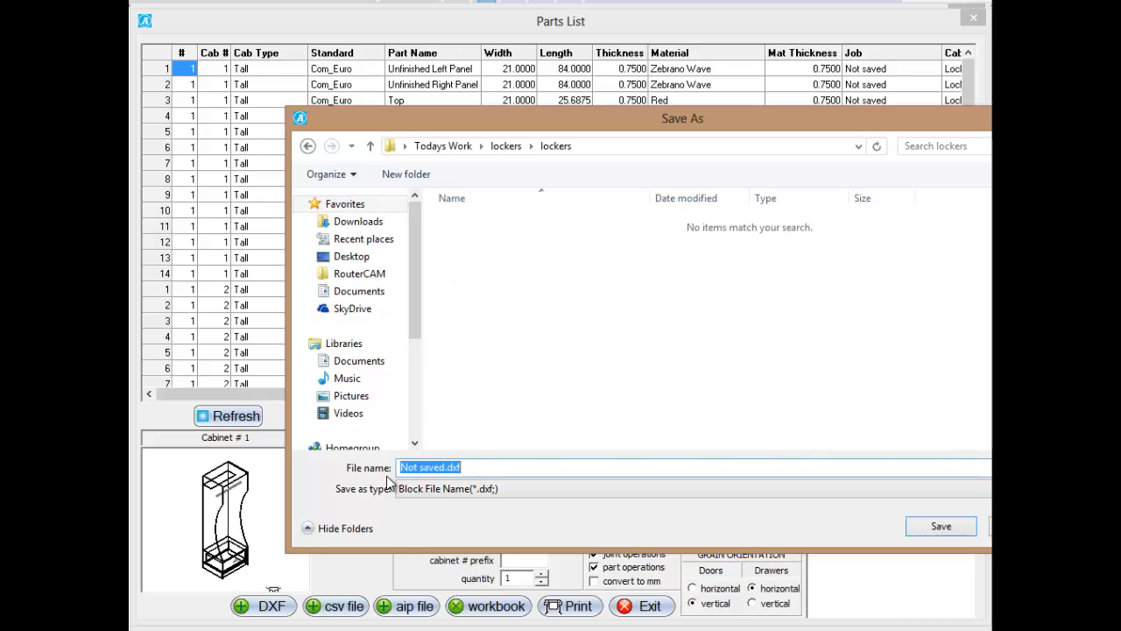
{"action": "type", "text": "texas t"}
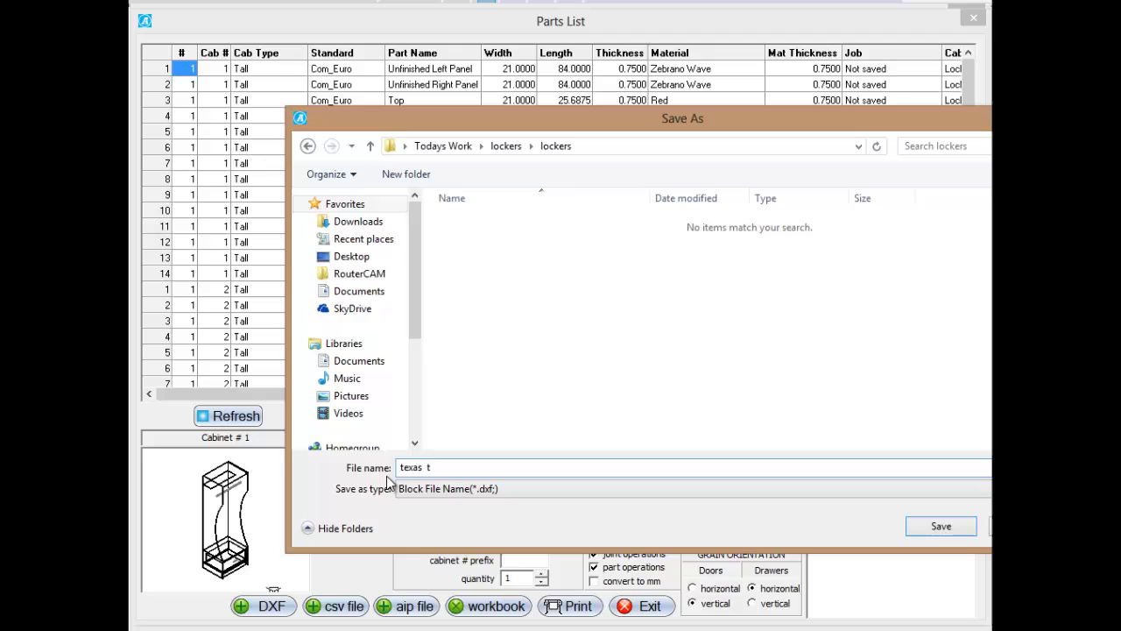
{"action": "key", "text": "BackSpace"}
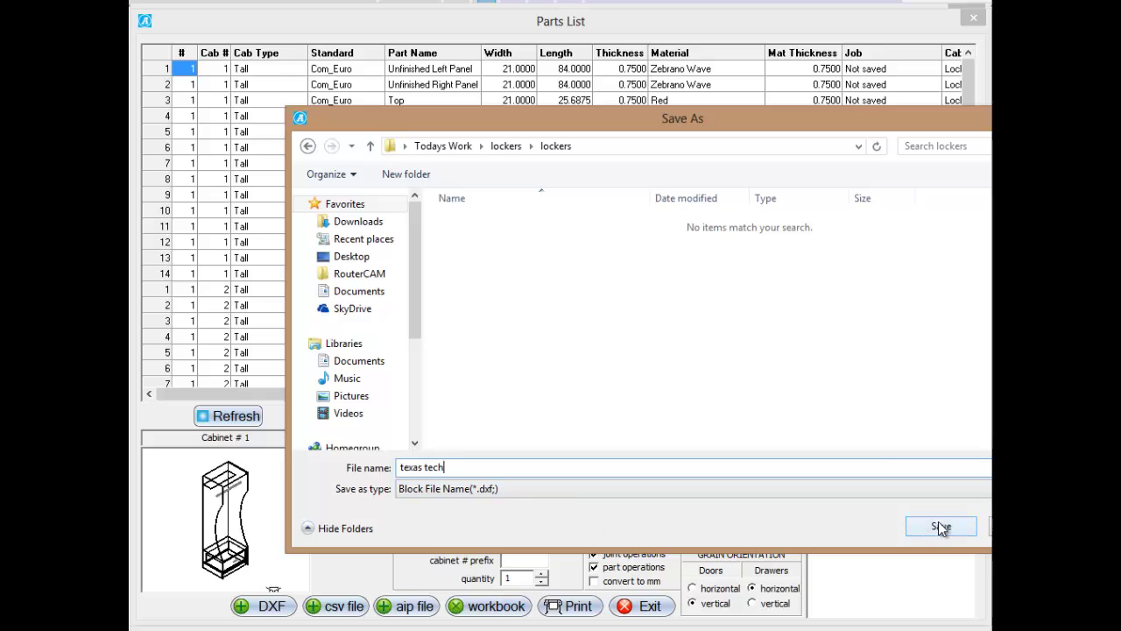
{"action": "left_click_drag", "start_coordinate": [794, 120], "coordinate": [666, 99]}
Step: Save the DXF as 'texas tech' and accept the nesting positioning settings for the EZ Router Boss
{"action": "left_click", "coordinate": [813, 505]}
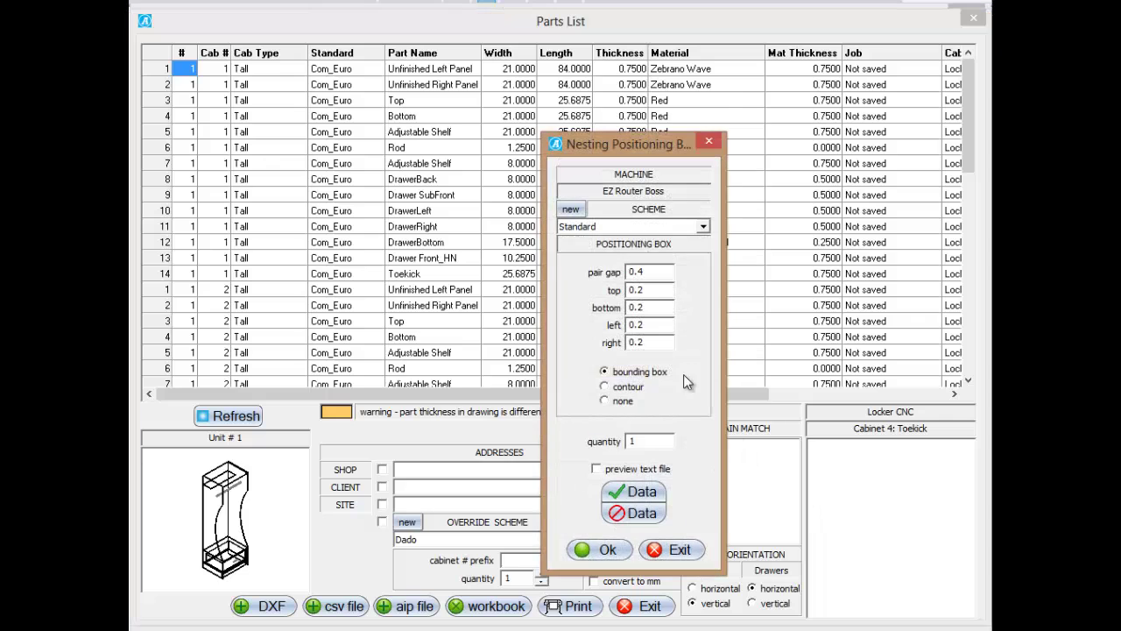
{"action": "left_click", "coordinate": [604, 549]}
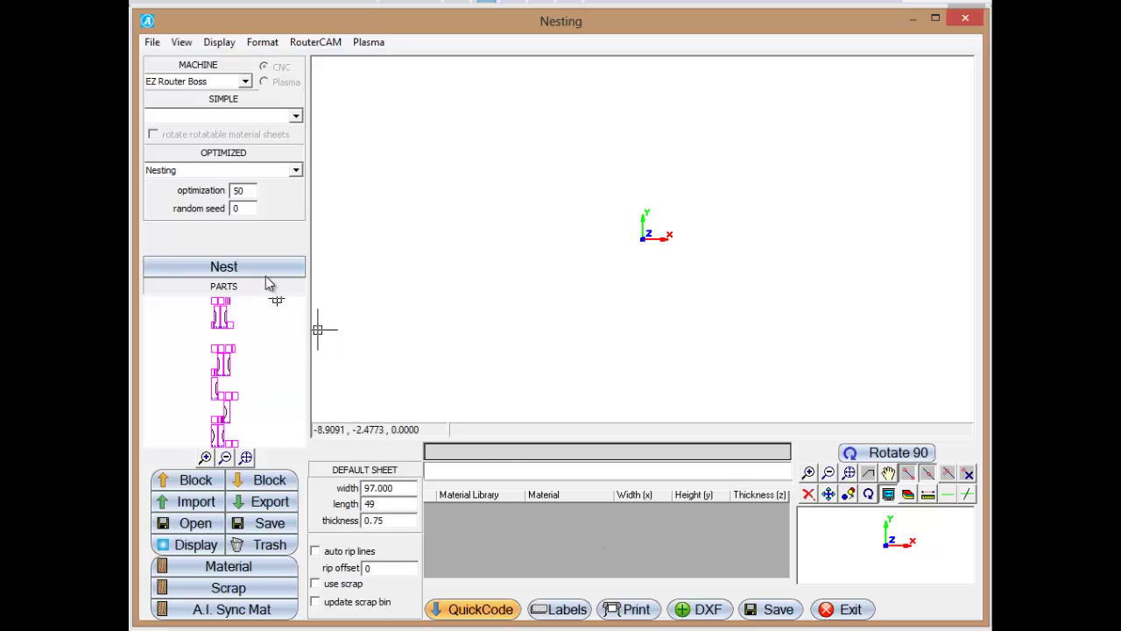
Step: Nest all locker parts onto 49 x 97 Red and Zebrano Wave sheets and check the sheet widths
{"action": "left_click", "coordinate": [267, 278]}
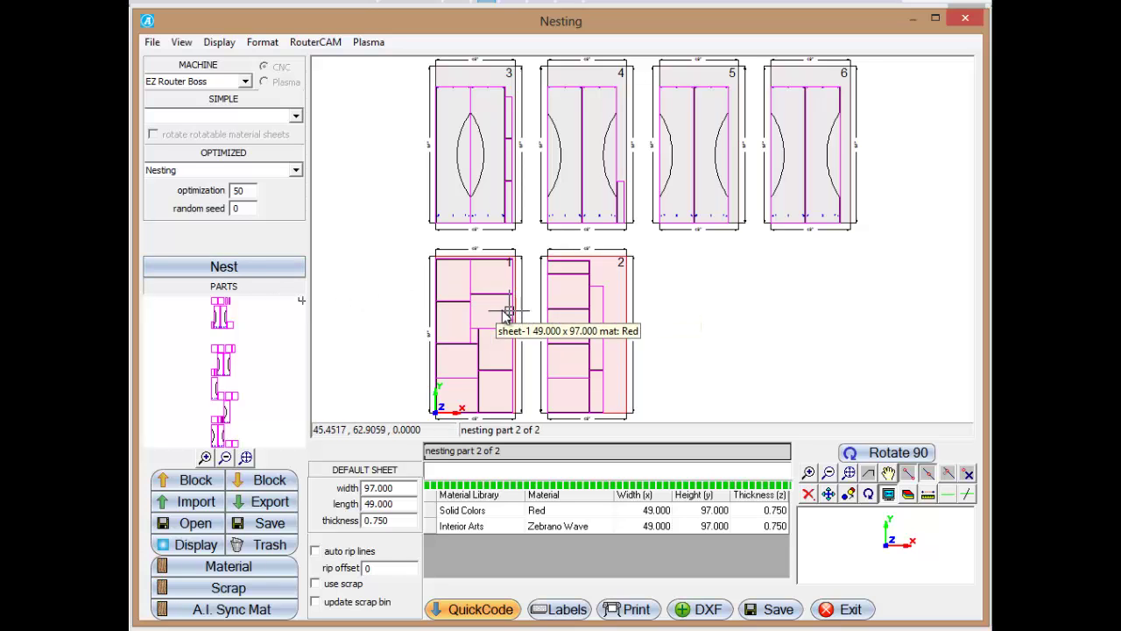
{"action": "scroll", "coordinate": [504, 314], "scroll_direction": "up", "scroll_amount": 4}
{"action": "scroll", "coordinate": [501, 312], "scroll_direction": "down", "scroll_amount": 3}
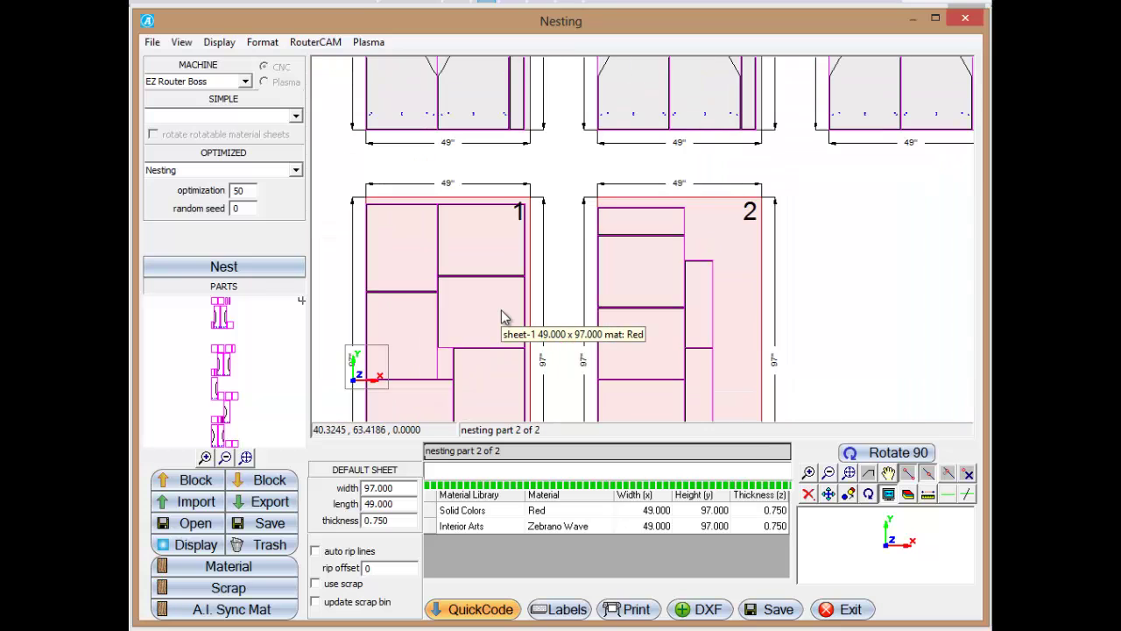
{"action": "middle_click_drag", "start_coordinate": [508, 113], "coordinate": [582, 368]}
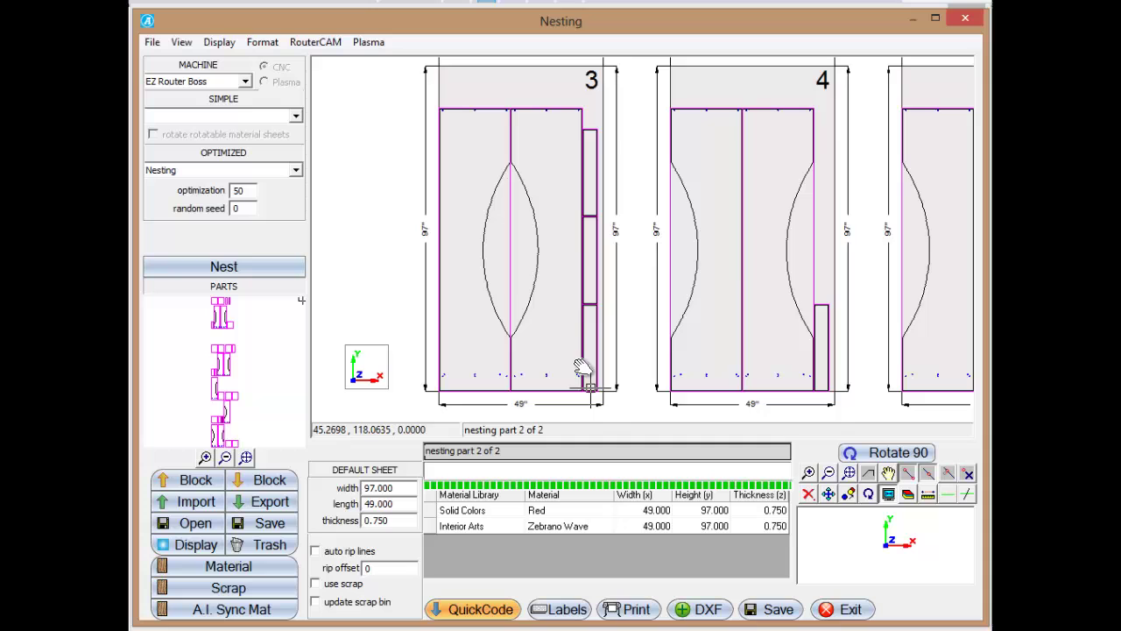
{"action": "scroll", "coordinate": [555, 242], "scroll_direction": "up", "scroll_amount": 3}
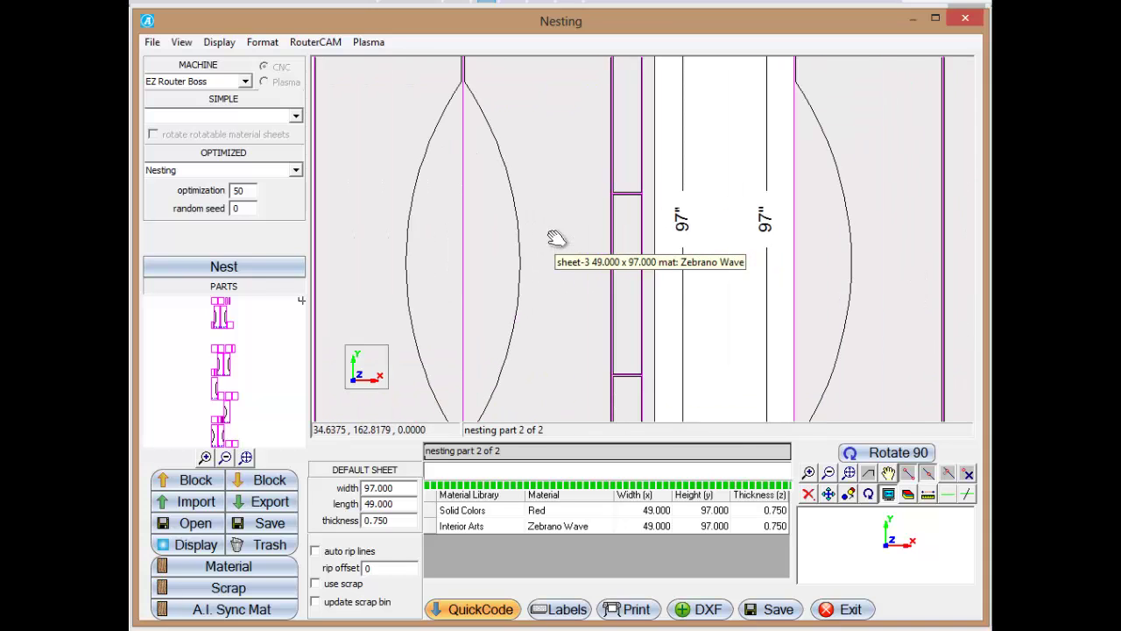
{"action": "scroll", "coordinate": [556, 238], "scroll_direction": "down", "scroll_amount": 2}
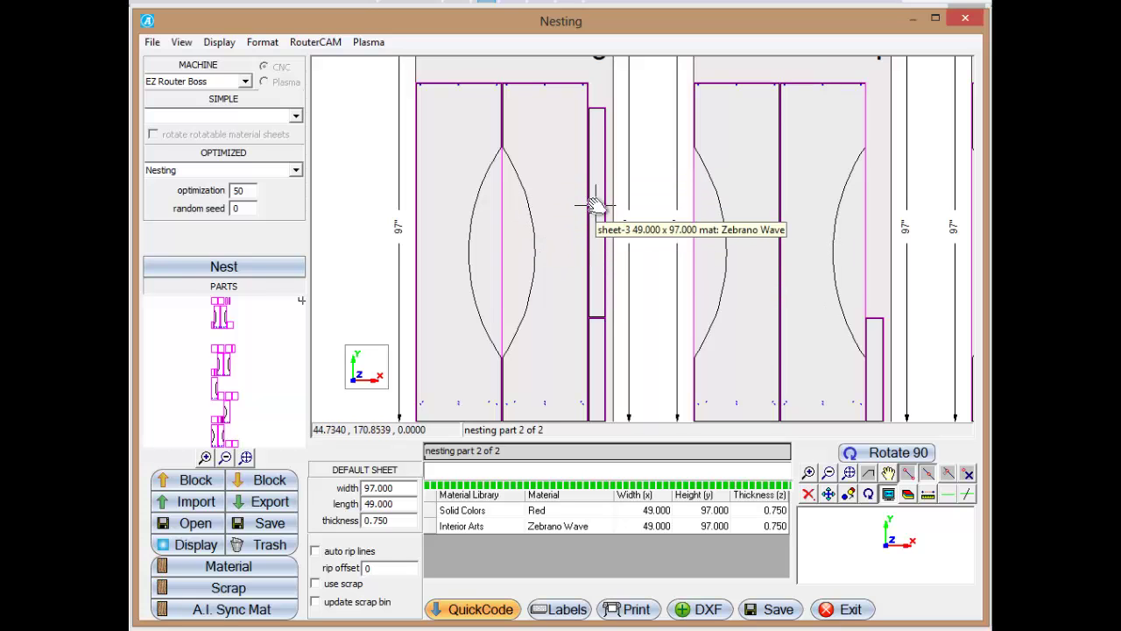
{"action": "left_click_drag", "start_coordinate": [557, 354], "coordinate": [580, 257]}
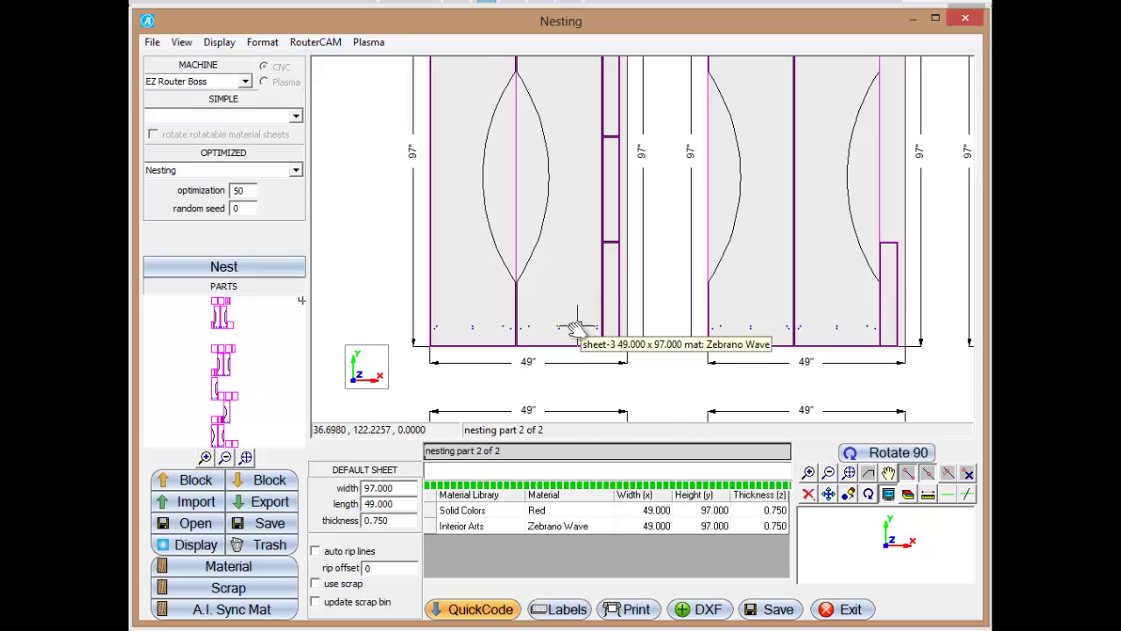
Step: Inspect nested sheets 1 through 5, then generate CNC G-code with QuickCode
{"action": "scroll", "coordinate": [576, 326], "scroll_direction": "up", "scroll_amount": 5}
{"action": "scroll", "coordinate": [496, 320], "scroll_direction": "down", "scroll_amount": 2}
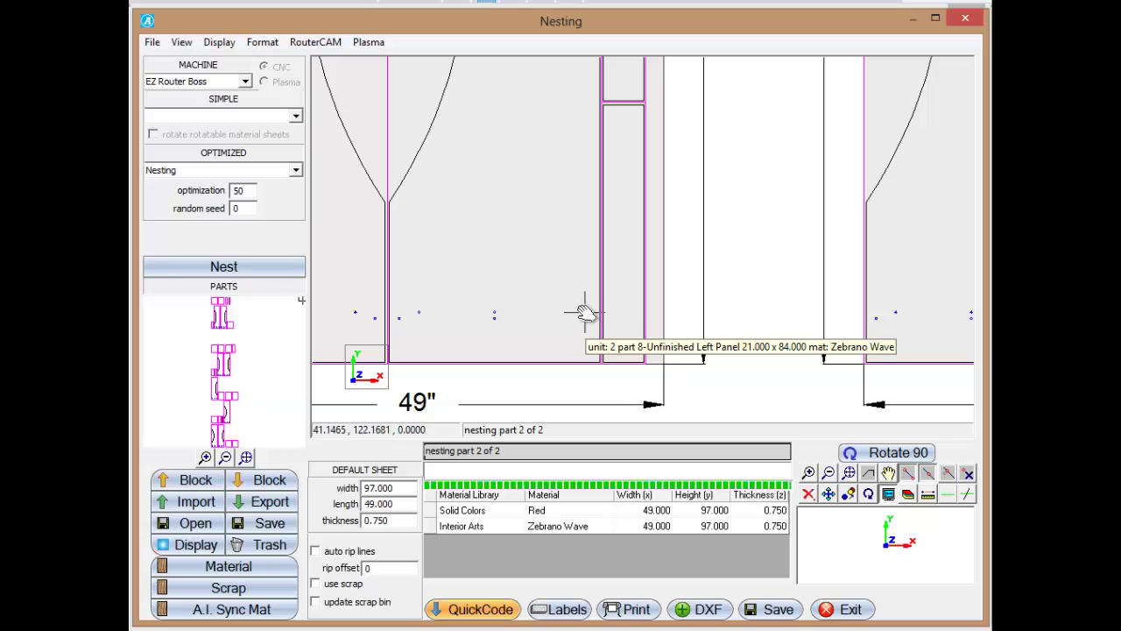
{"action": "scroll", "coordinate": [579, 316], "scroll_direction": "up", "scroll_amount": 2}
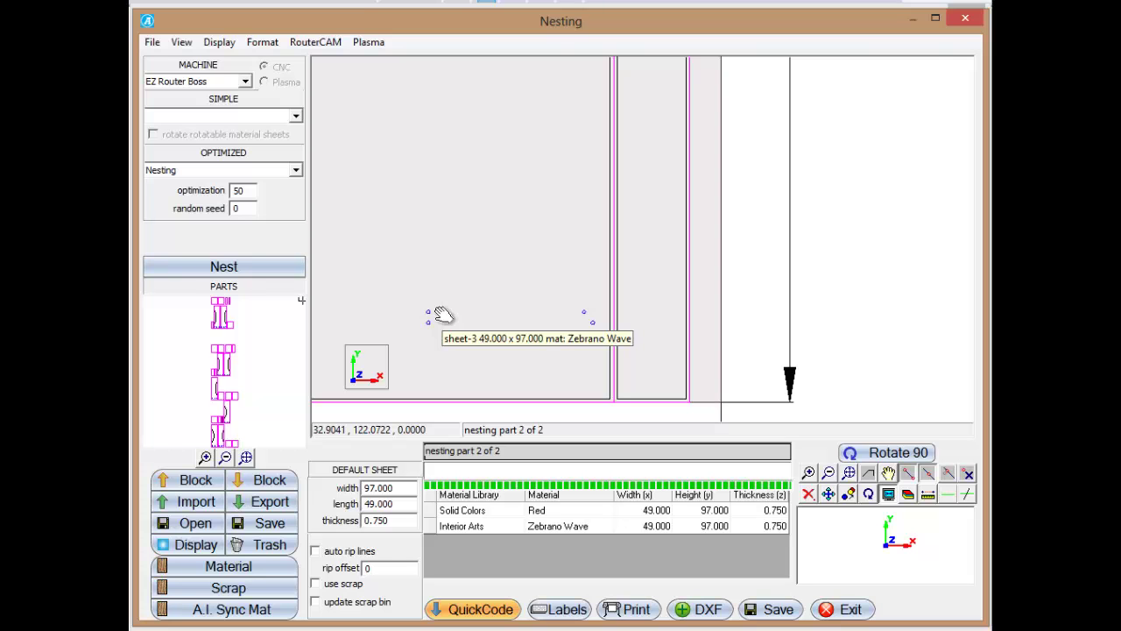
{"action": "scroll", "coordinate": [443, 315], "scroll_direction": "down", "scroll_amount": 3}
{"action": "left_click_drag", "start_coordinate": [442, 315], "coordinate": [476, 362]}
{"action": "scroll", "coordinate": [581, 301], "scroll_direction": "down", "scroll_amount": 2}
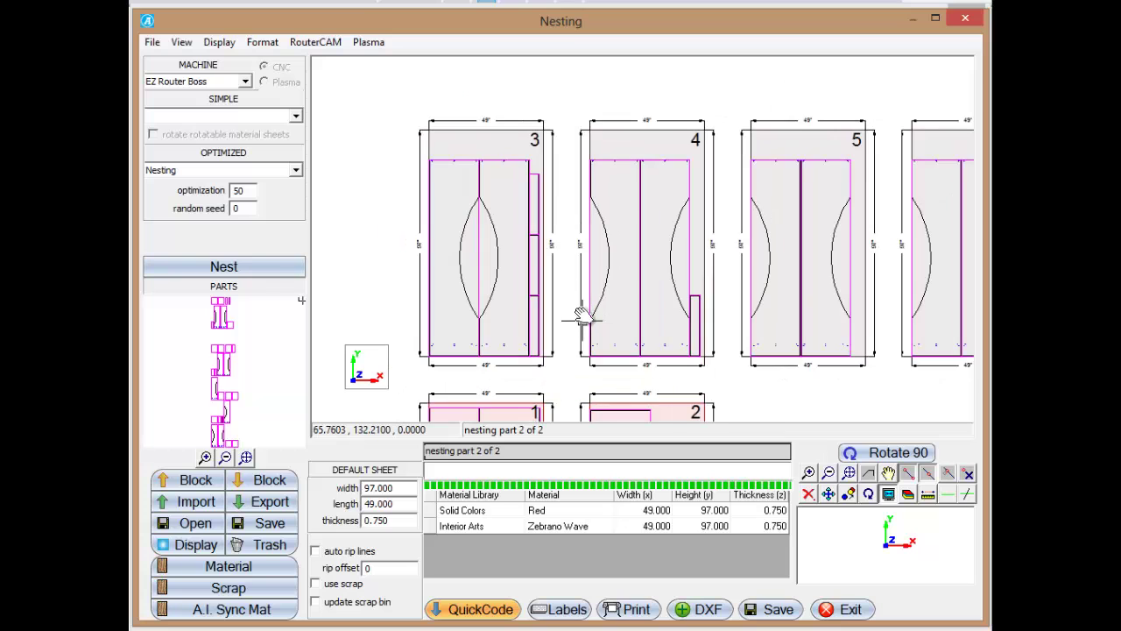
{"action": "left_click_drag", "start_coordinate": [580, 315], "coordinate": [572, 203]}
{"action": "left_click", "coordinate": [471, 609]}
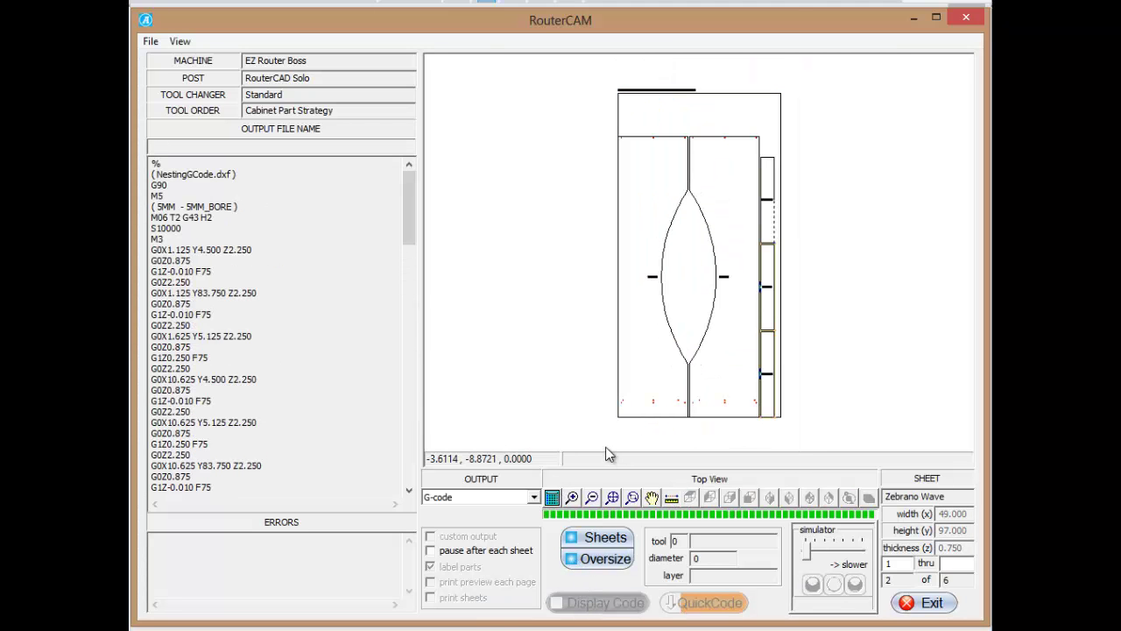
Step: Enable 'pause after each sheet' in RouterCAM and check the toolpaths on the Zebrano Wave sheet
{"action": "left_click", "coordinate": [431, 550]}
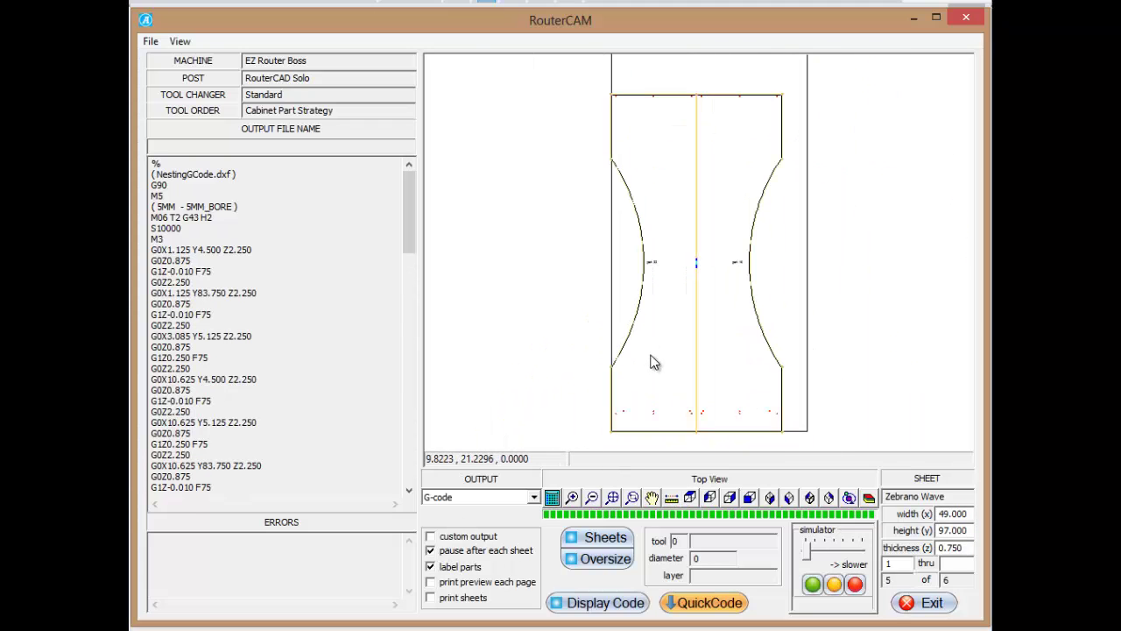
{"action": "scroll", "coordinate": [658, 433], "scroll_direction": "up", "scroll_amount": 2}
{"action": "scroll", "coordinate": [657, 398], "scroll_direction": "up", "scroll_amount": 1}
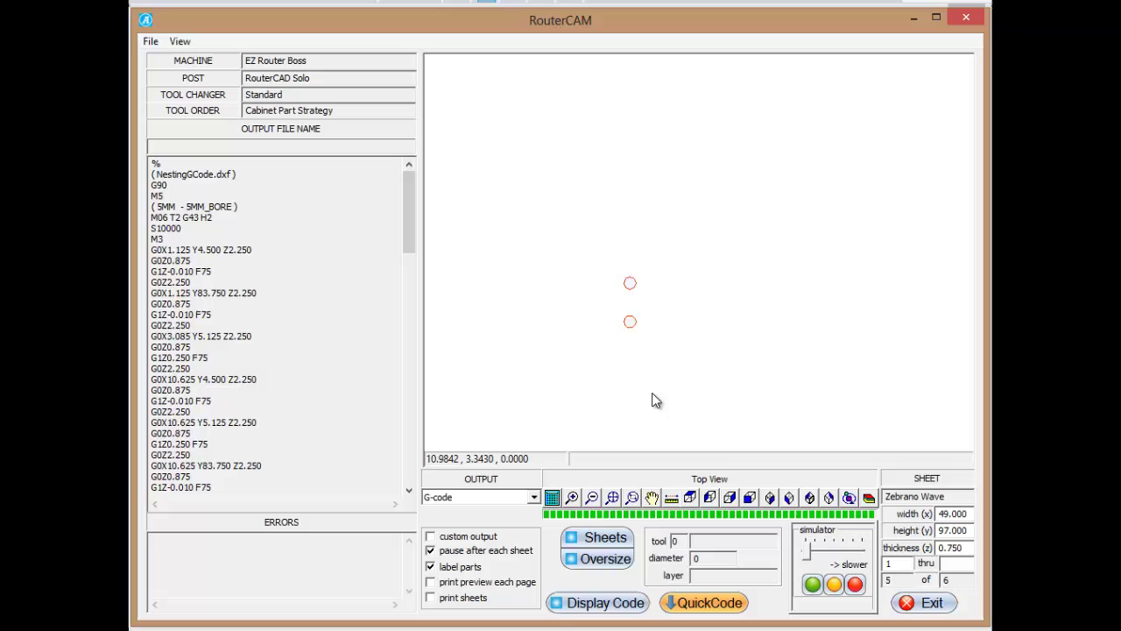
{"action": "scroll", "coordinate": [656, 397], "scroll_direction": "down", "scroll_amount": 4}
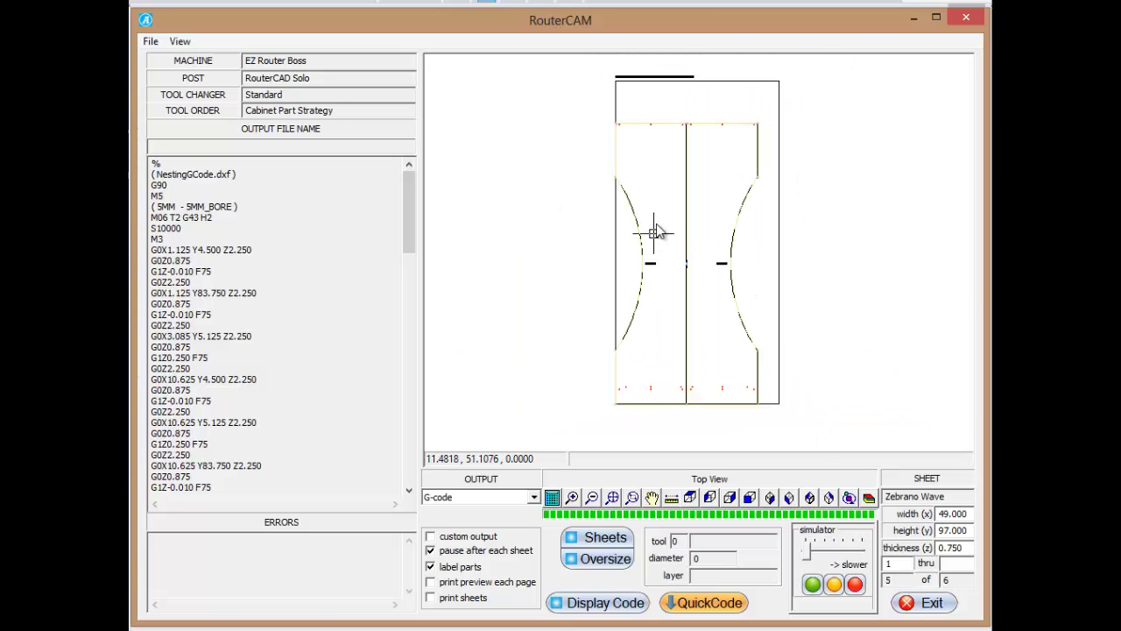
{"action": "middle_click_drag", "start_coordinate": [666, 200], "coordinate": [663, 234]}
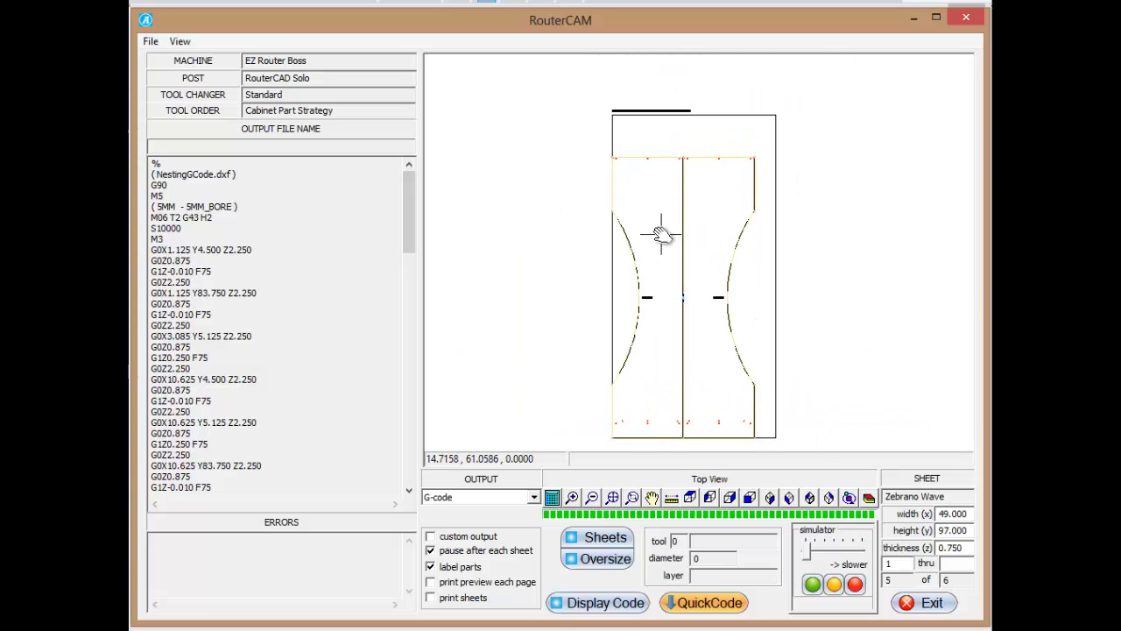